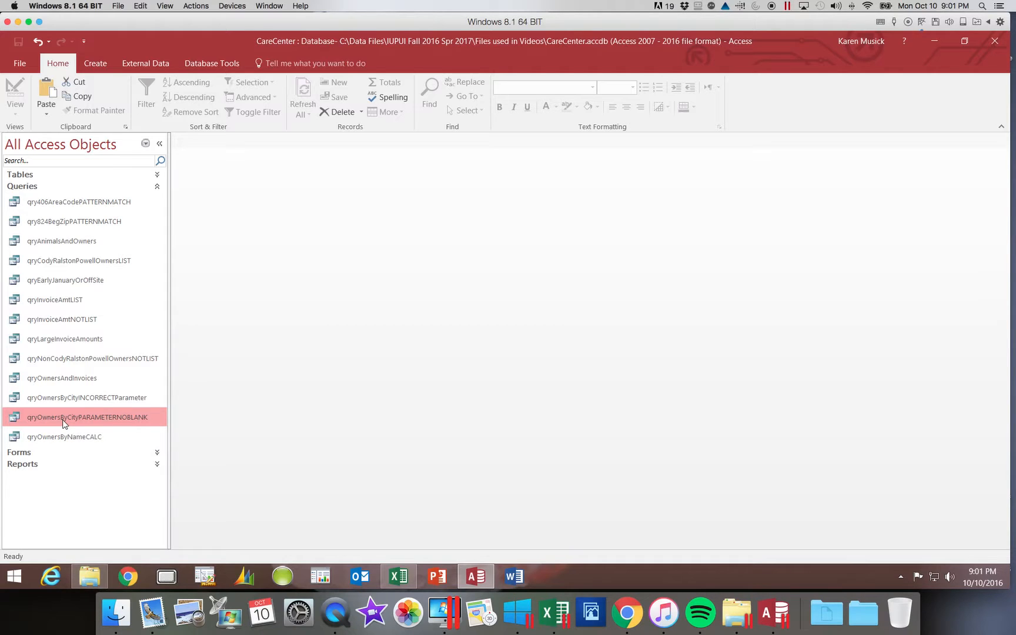
Duplicate the qryOwnersByCityPARAMETERNOBLANK query and name the copy qryOwnersByCityPARAMETERALL.
right_click(63, 419)
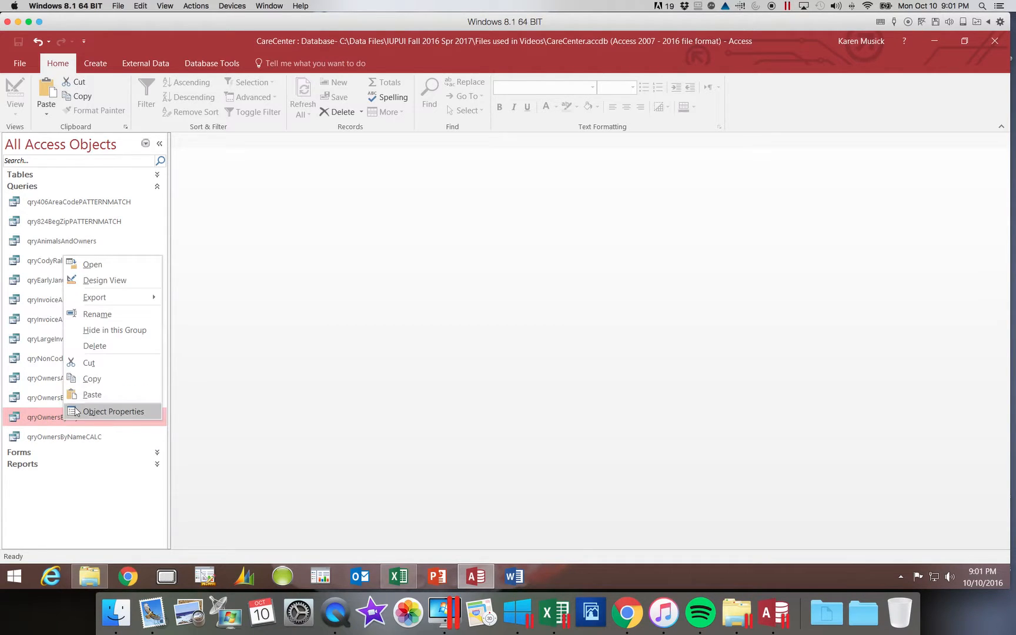
left_click(101, 379)
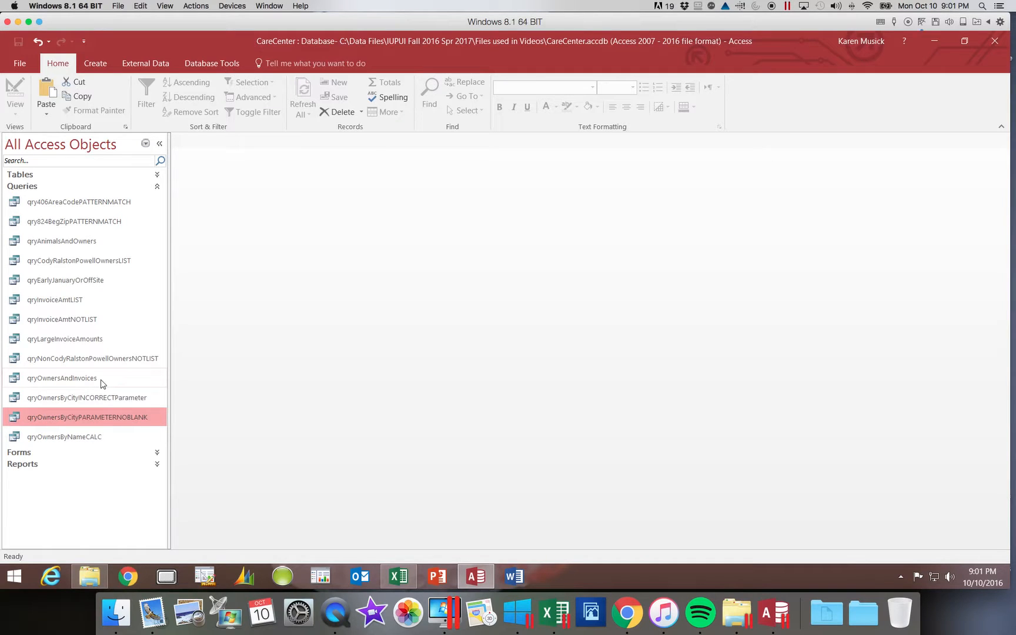
right_click(66, 503)
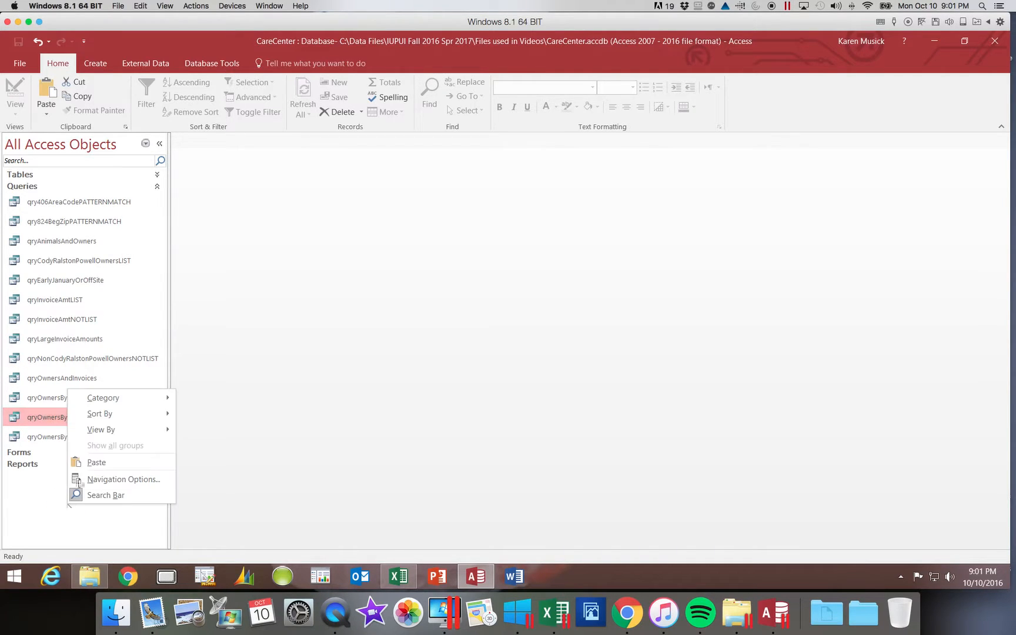
left_click(93, 463)
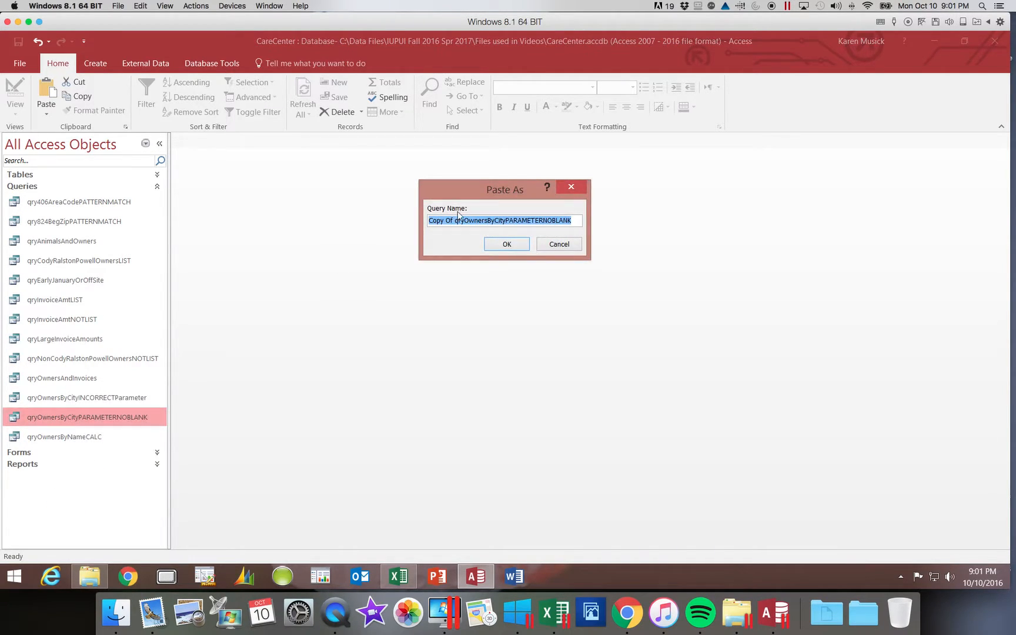
left_click(457, 224)
left_click_drag(456, 221, 415, 222)
left_click(459, 221)
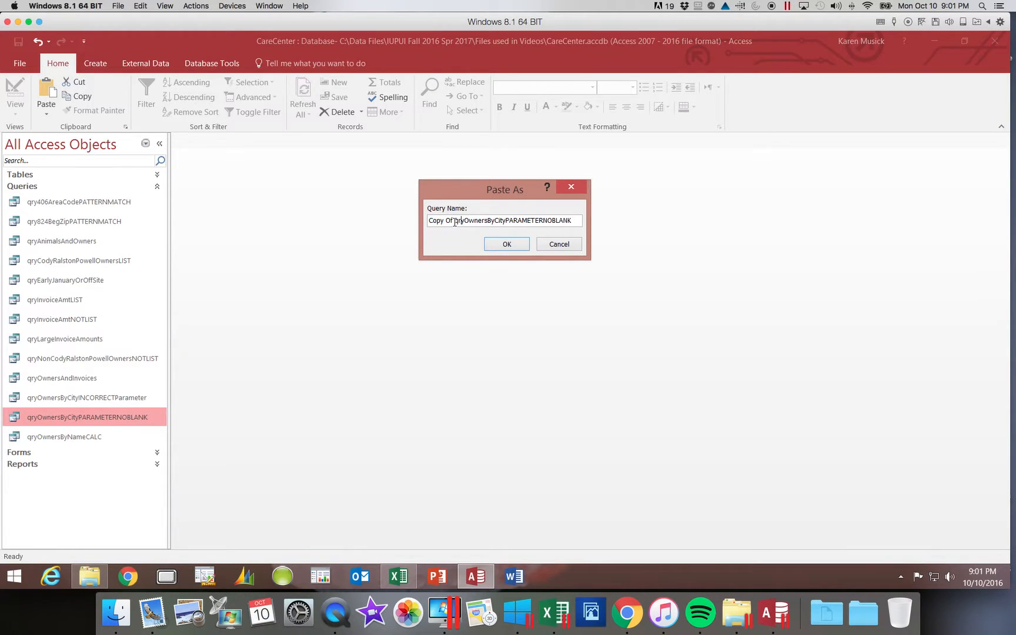
left_click(452, 222)
left_click_drag(454, 222, 417, 224)
key("Delete")
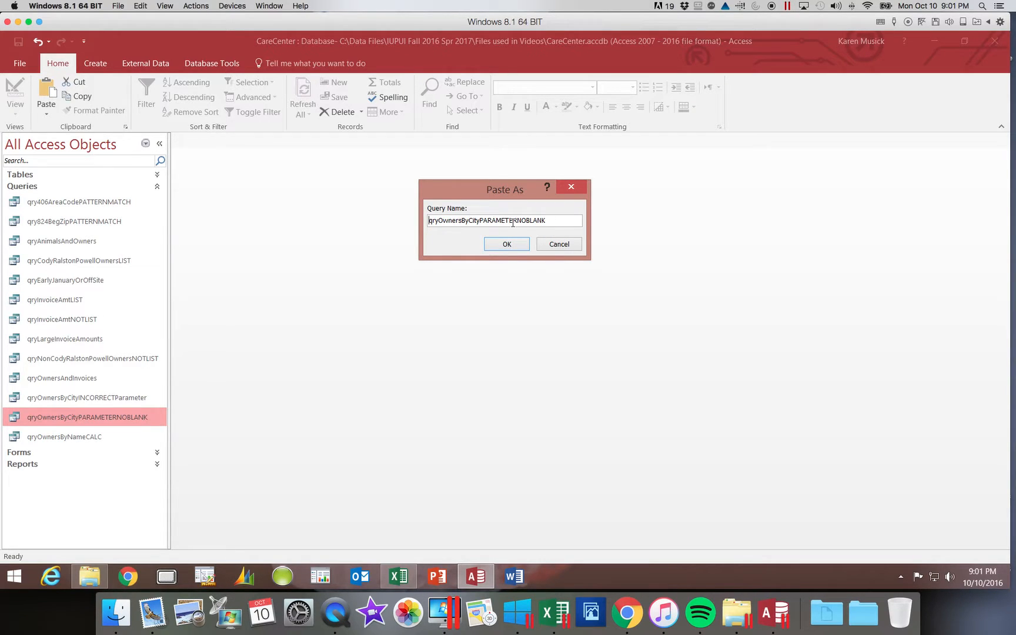
left_click_drag(517, 221, 549, 220)
type("ALL")
left_click(522, 246)
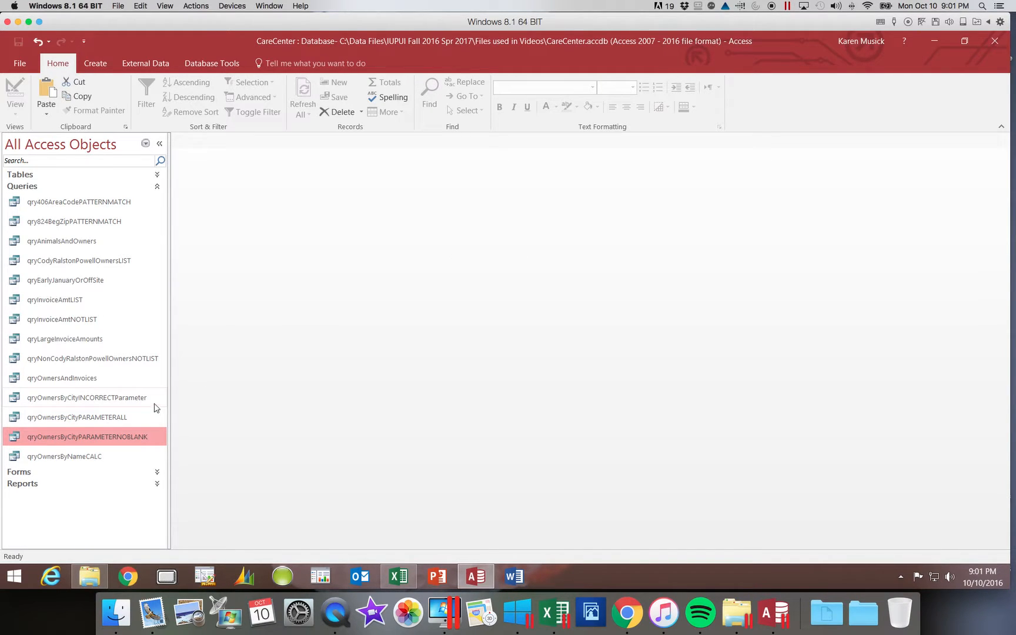
Run the qryOwnersByCityPARAMETERALL query with the city parameter left blank.
left_click(95, 418)
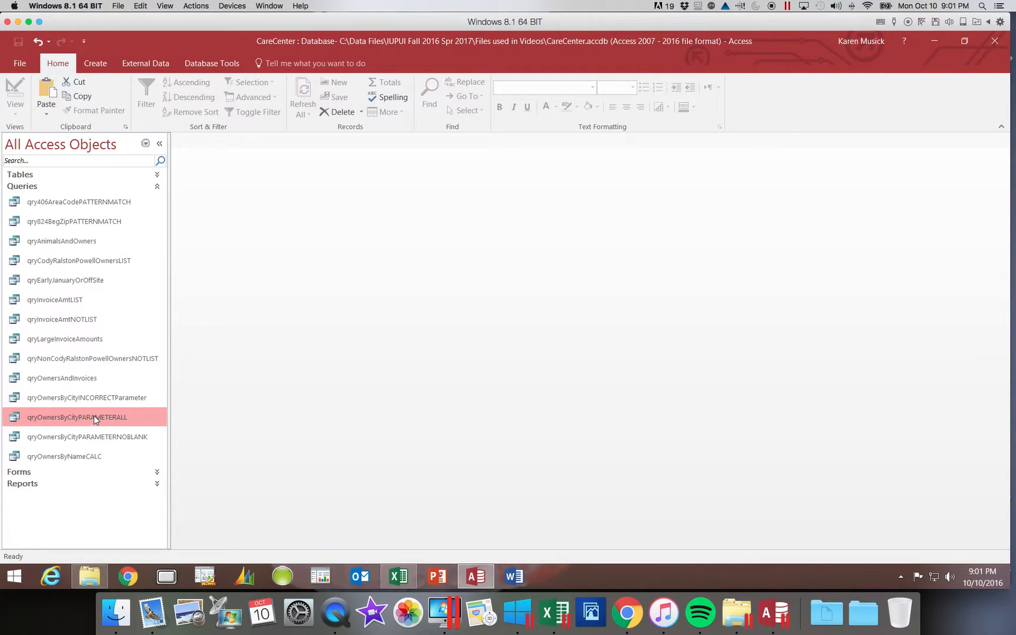
double_click(95, 418)
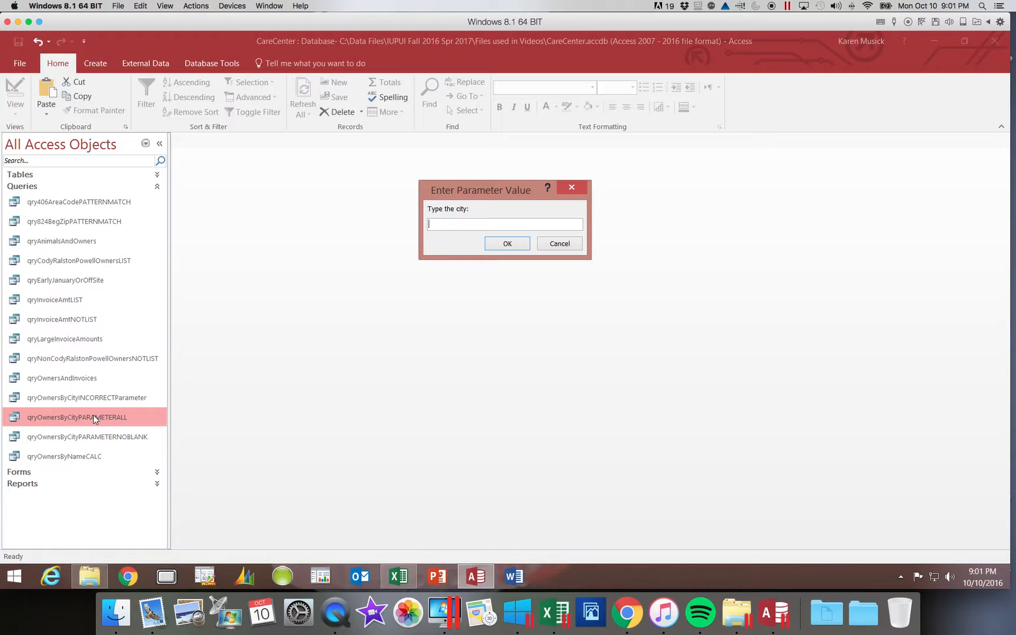
key("Return")
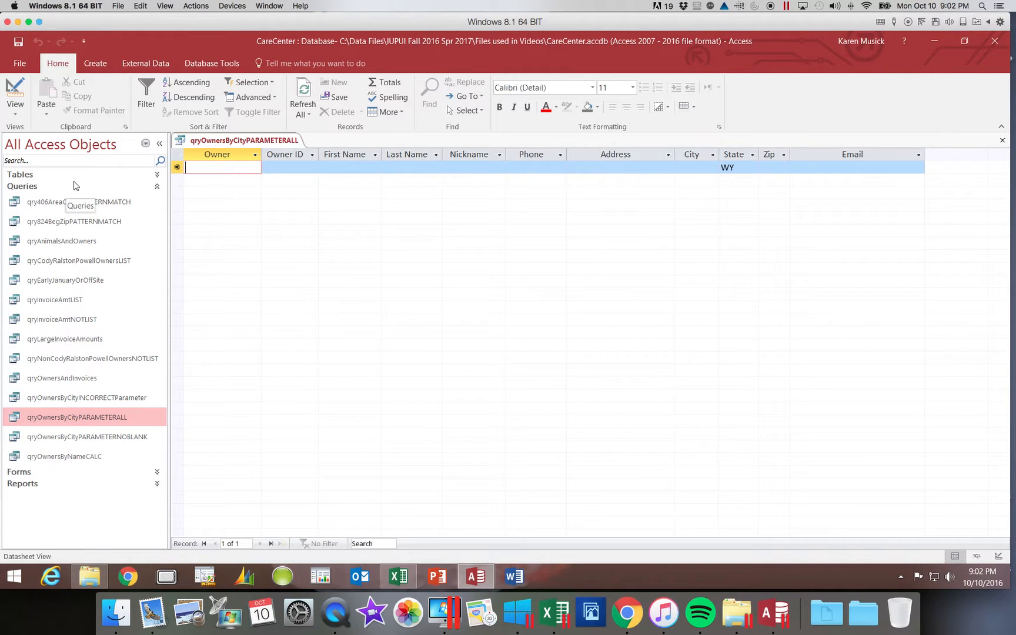
In the query's design, widen the City column and insert Like before its [Type the city:] criterion.
left_click(15, 88)
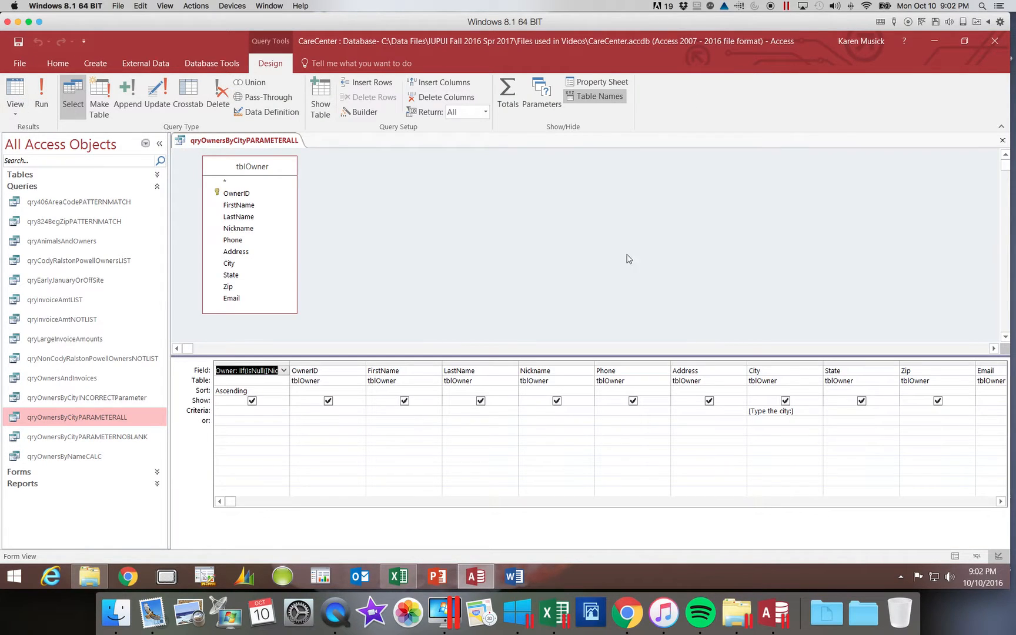
left_click_drag(823, 367, 883, 367)
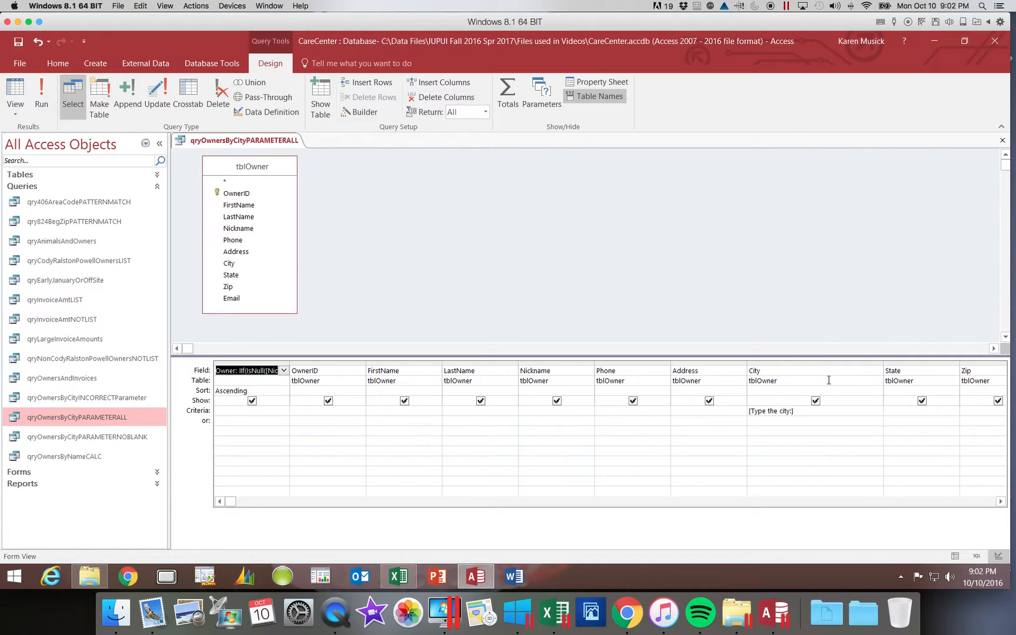
left_click(748, 411)
left_click(748, 410)
left_click(749, 412)
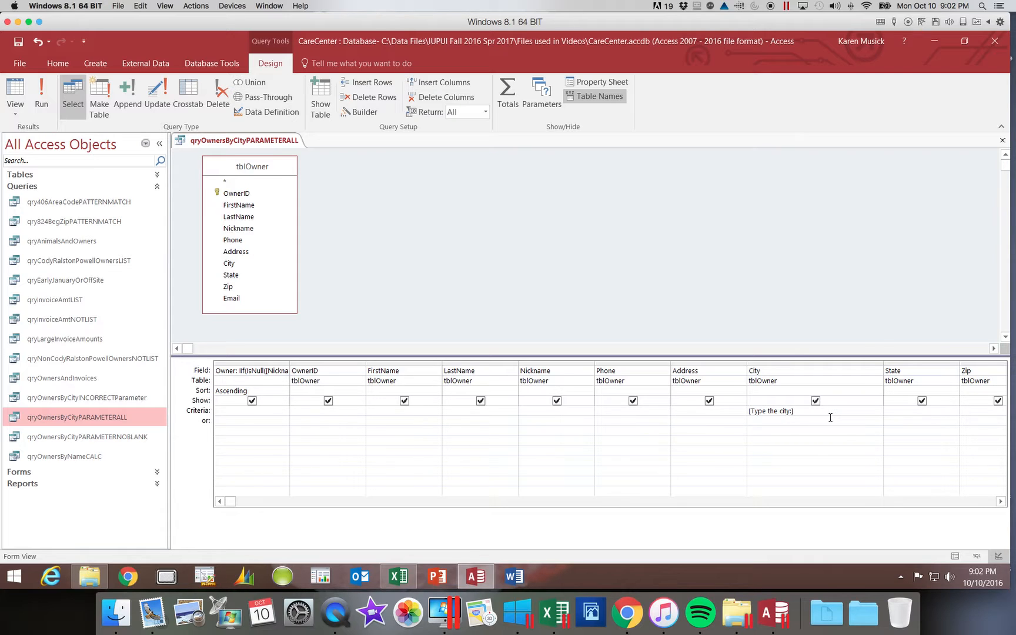
type("Like")
Append & "*" to the end of the City criterion so it reads Like [Type the city:] & "*".
scroll(830, 417, "right", 1)
left_click(751, 417)
left_click(746, 415)
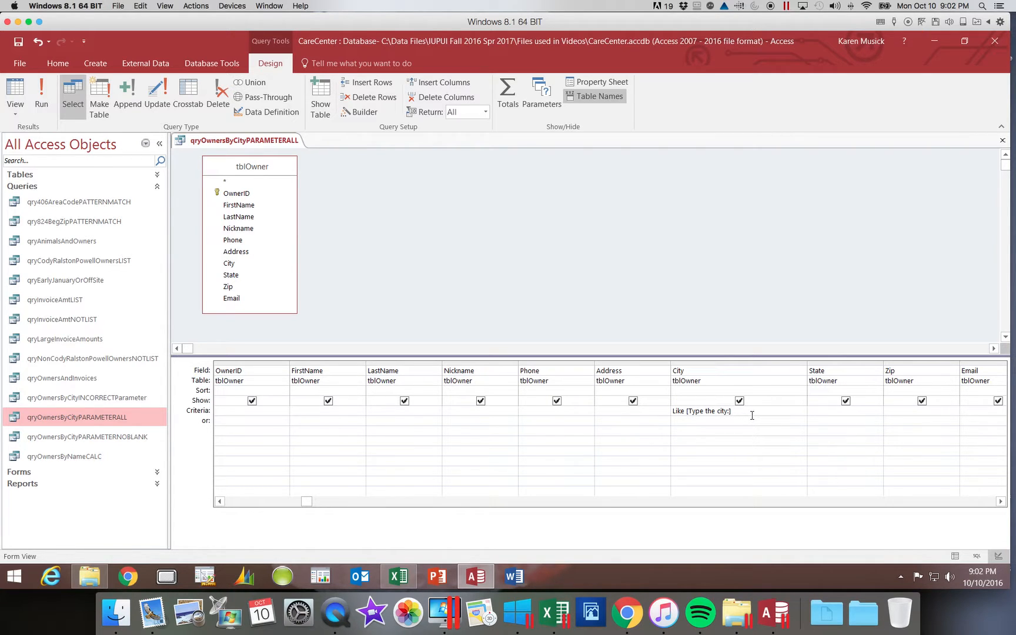
type("&")
type("\"")
type("\"")
Run the modified query with the city left blank, and return to its design.
left_click(50, 101)
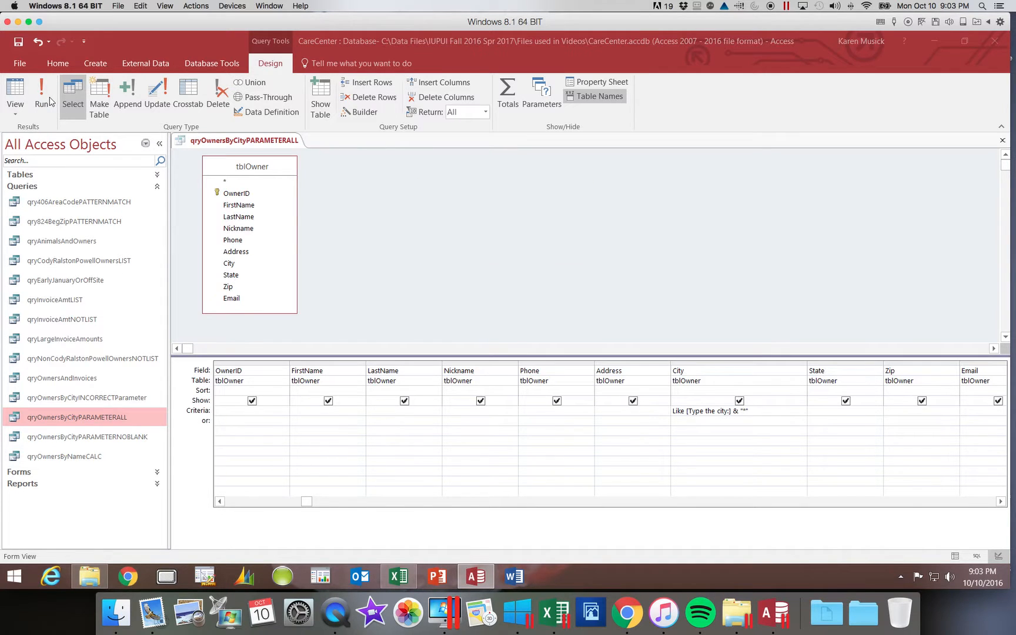
key("Return")
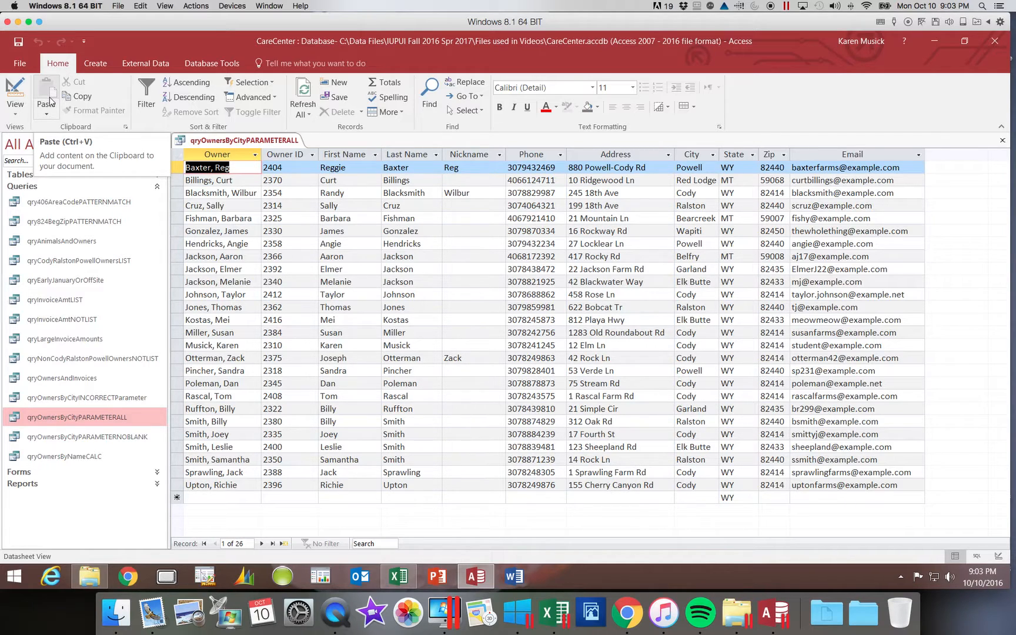
left_click(14, 88)
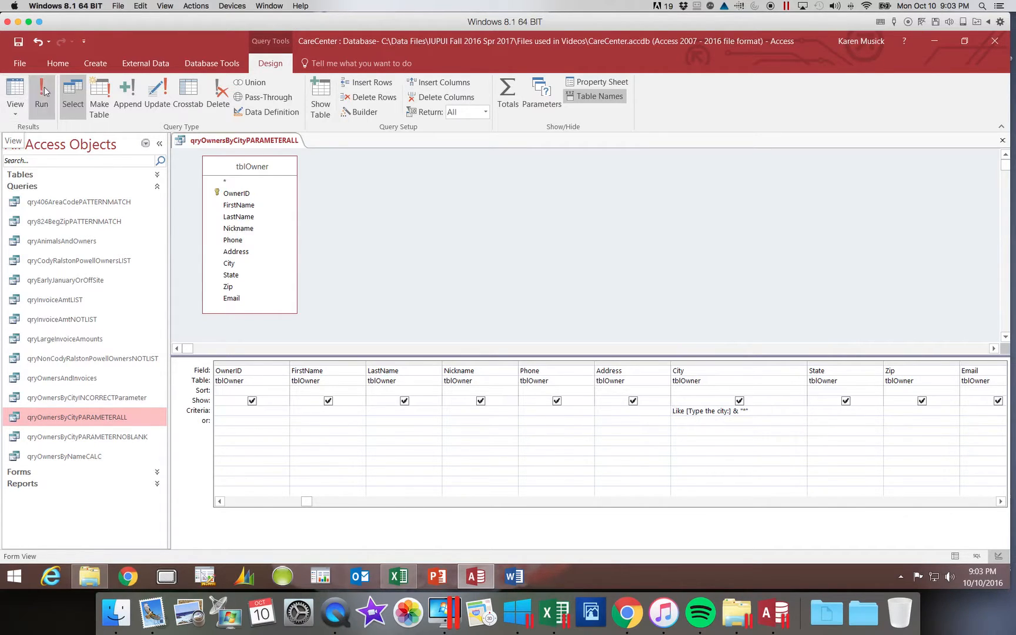
Run the query with e as the city, and close it with its design changes saved.
left_click(37, 90)
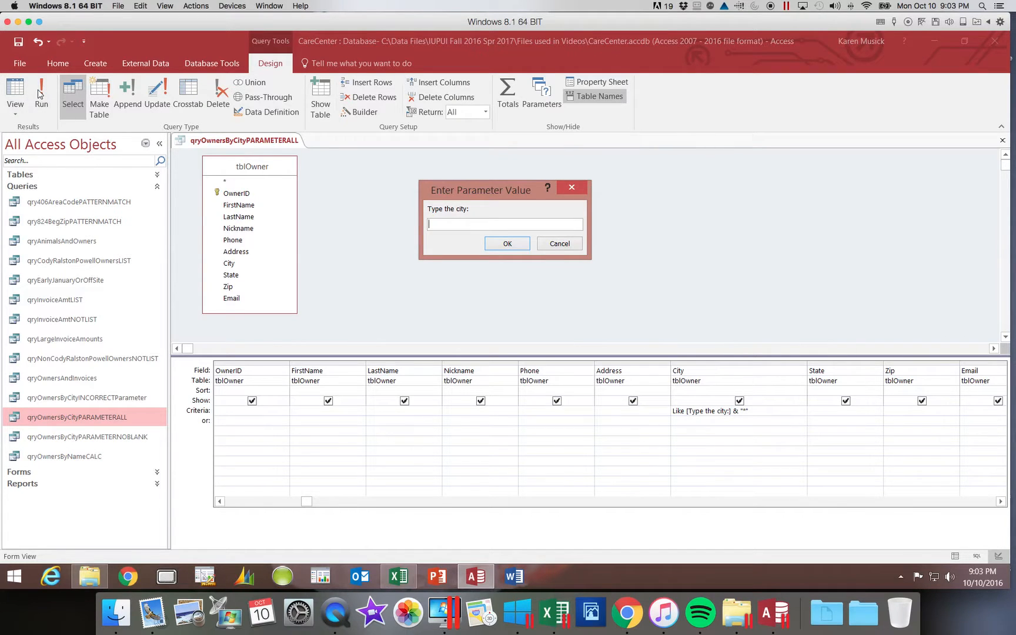
type("e")
key("Return")
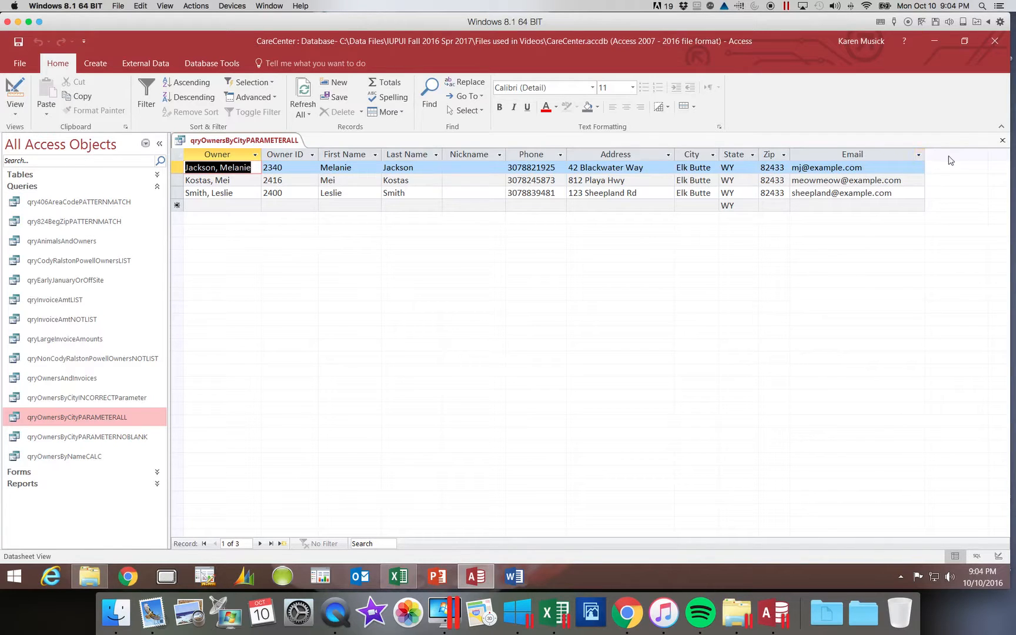
left_click(1002, 141)
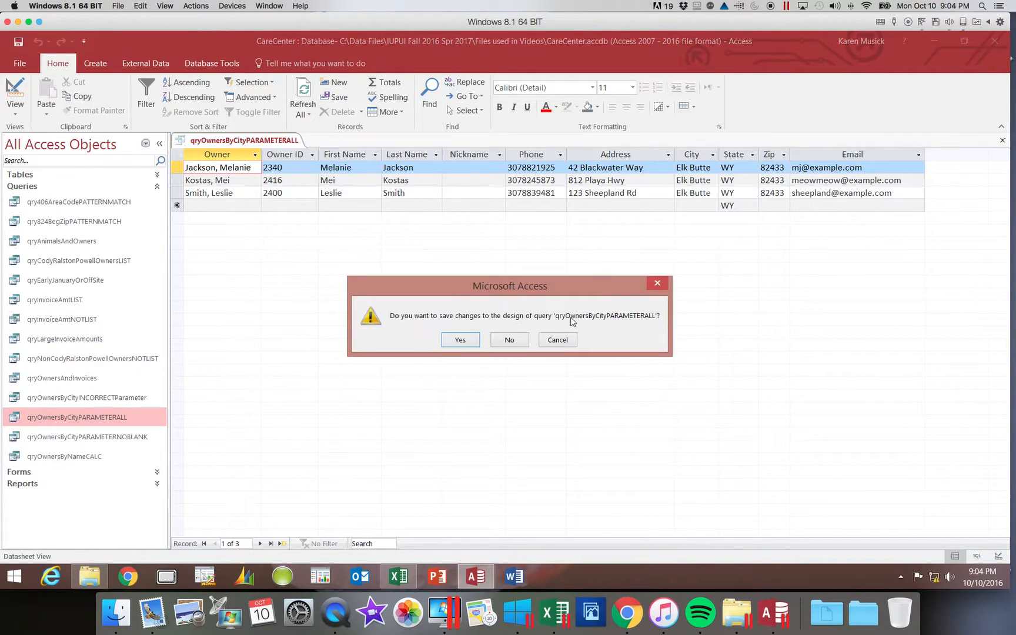
left_click(463, 341)
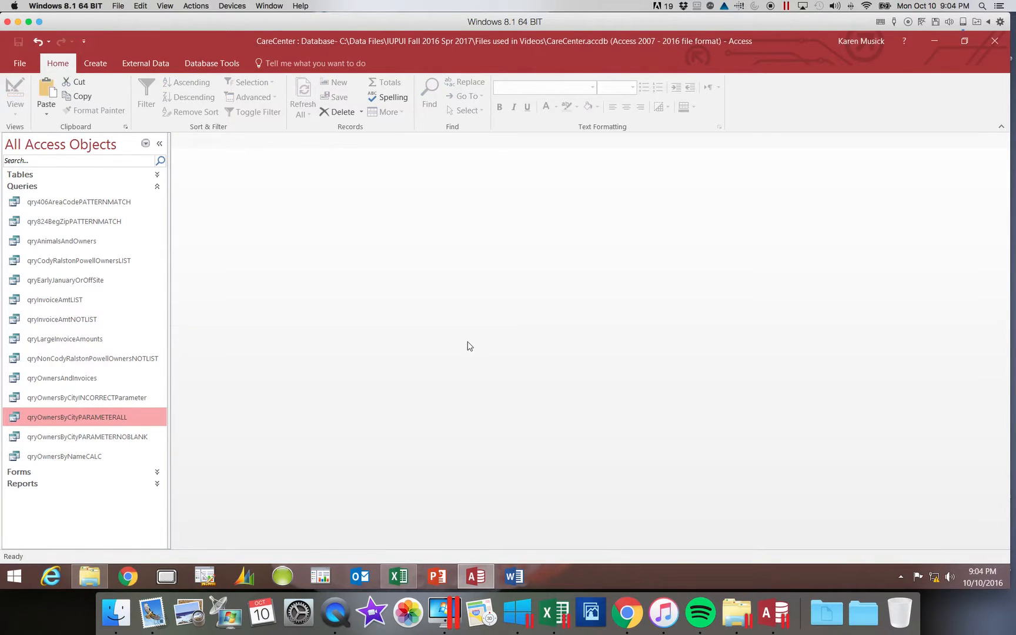
Duplicate the qryOwnersByCityPARAMETERALL query and name the copy qryOwnersByAreaCodePARAMETERALL.
right_click(102, 417)
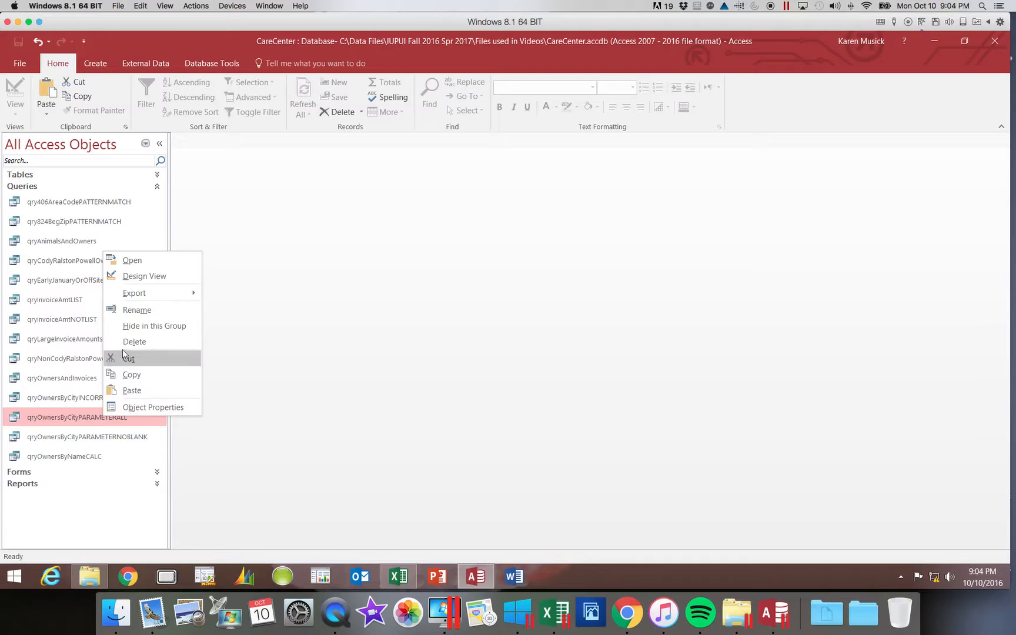
left_click(131, 374)
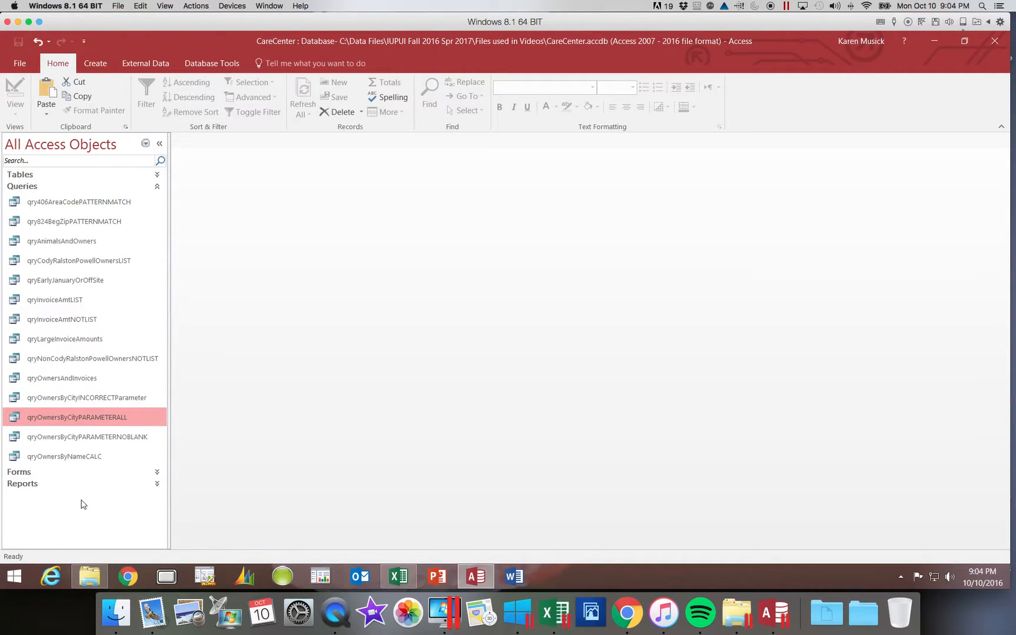
right_click(59, 529)
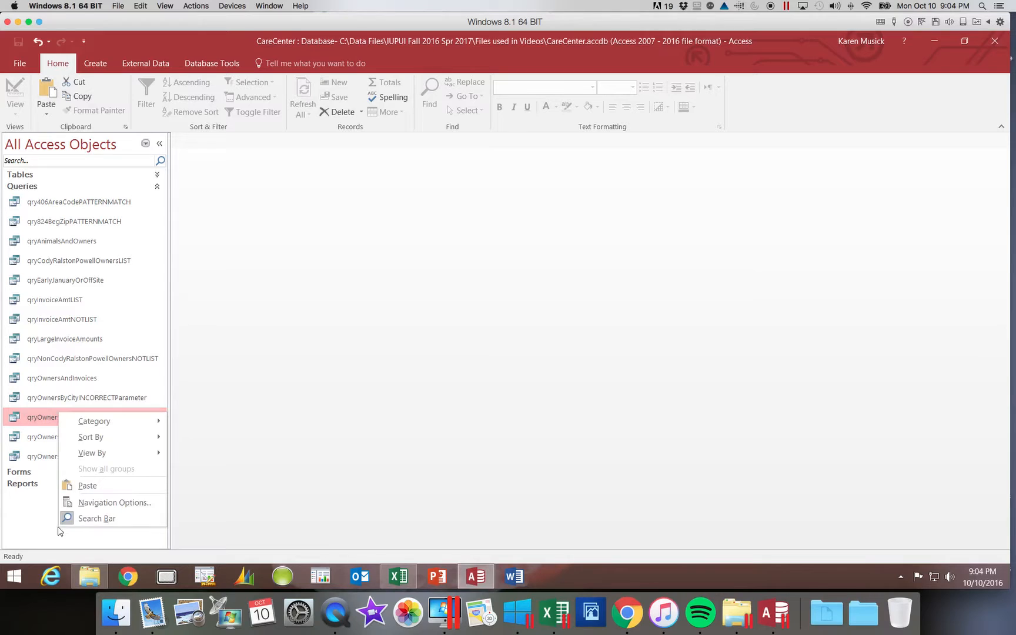
left_click(88, 485)
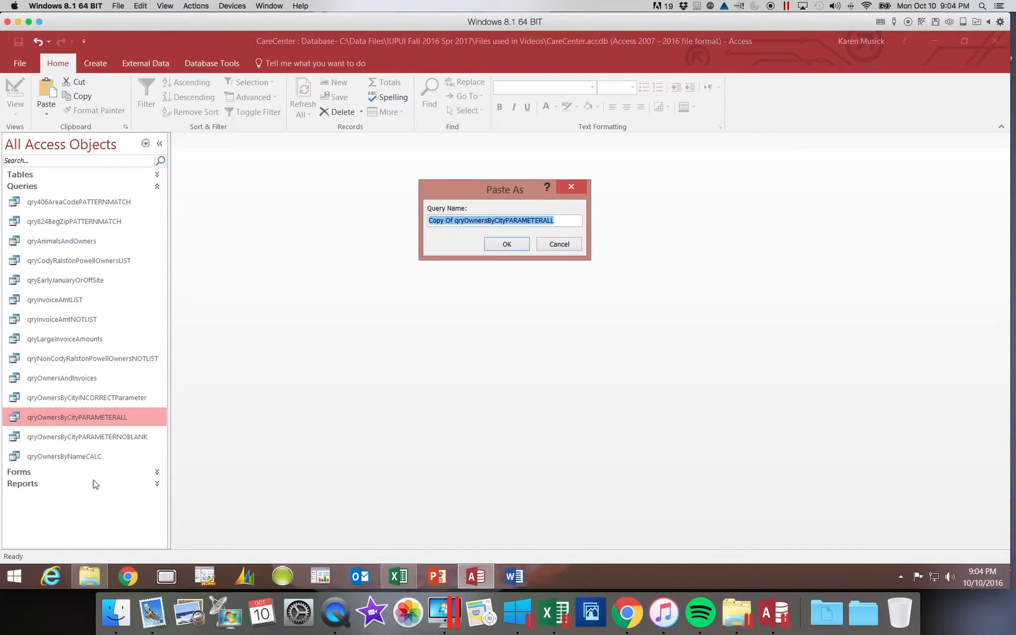
left_click(442, 221)
left_click_drag(454, 220, 417, 219)
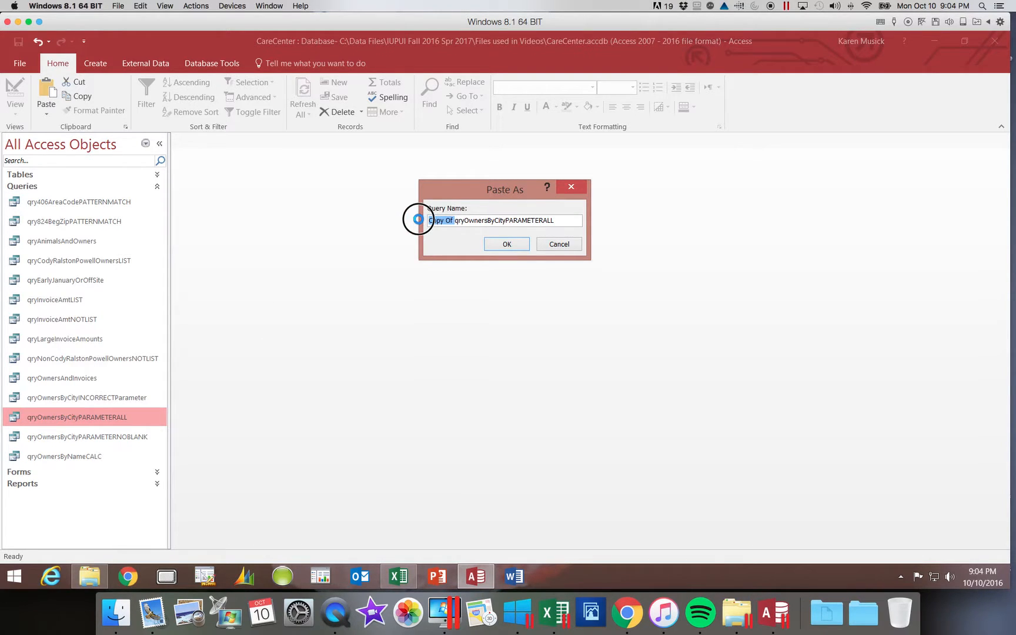
key("BackSpace")
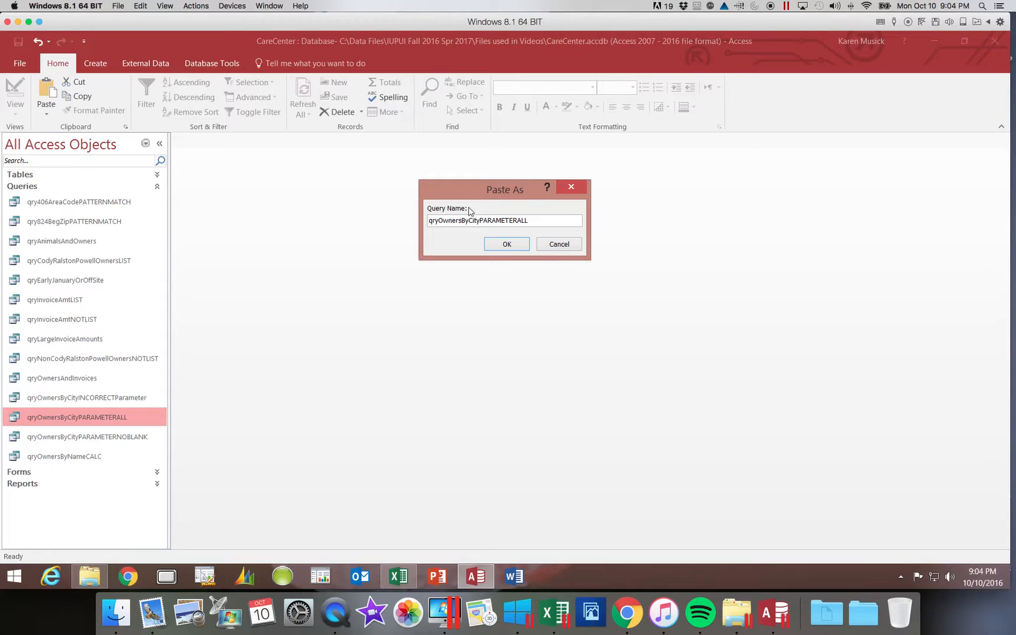
left_click_drag(468, 221, 481, 221)
type("AreaCode")
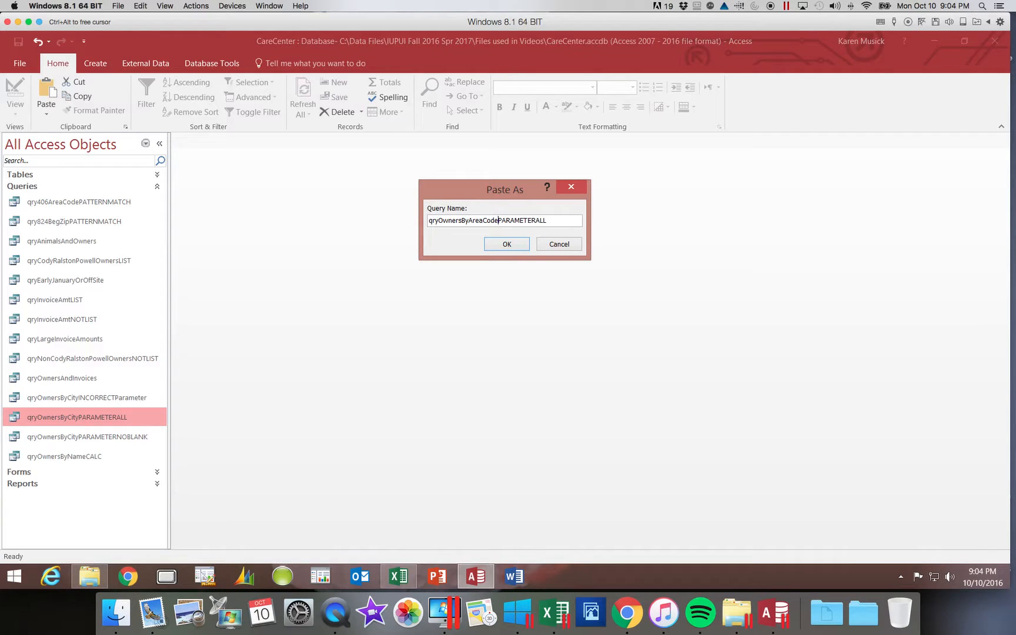
left_click(508, 244)
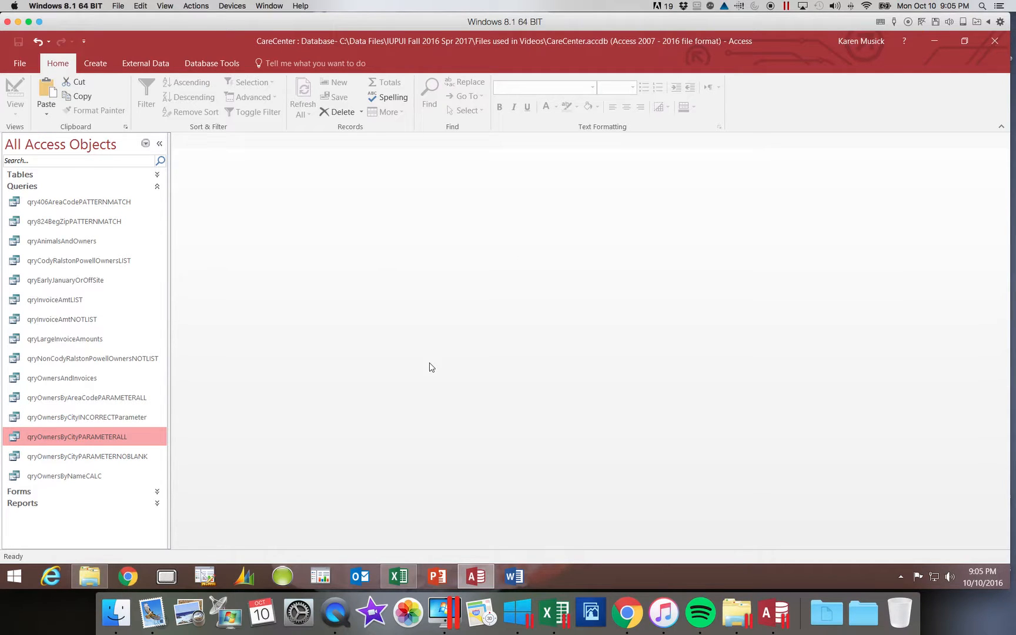
Run the qryOwnersByAreaCodePARAMETERALL query with the city parameter left blank.
left_click(113, 397)
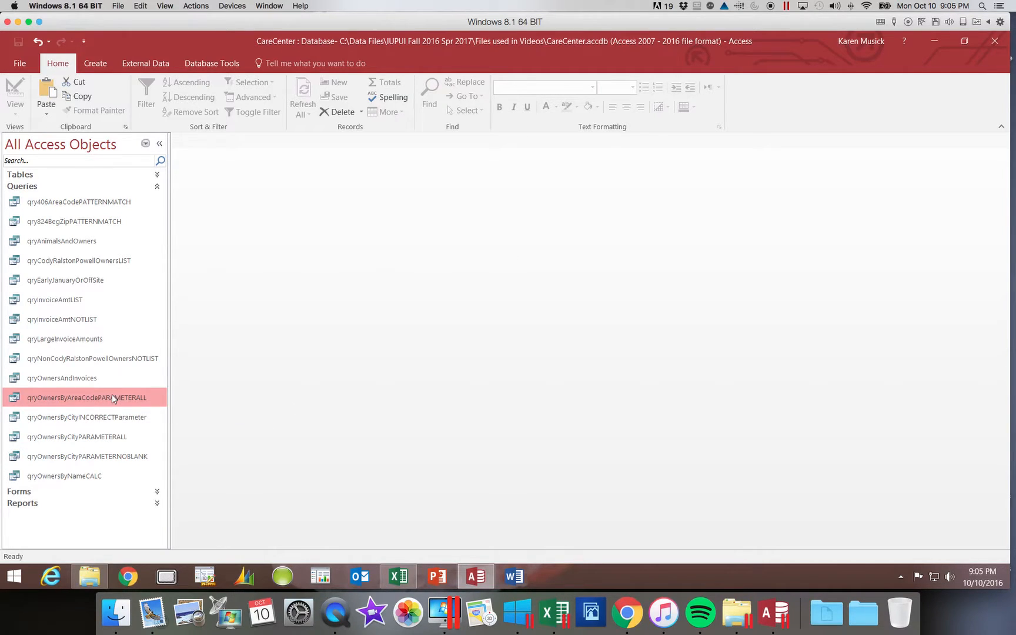
double_click(78, 401)
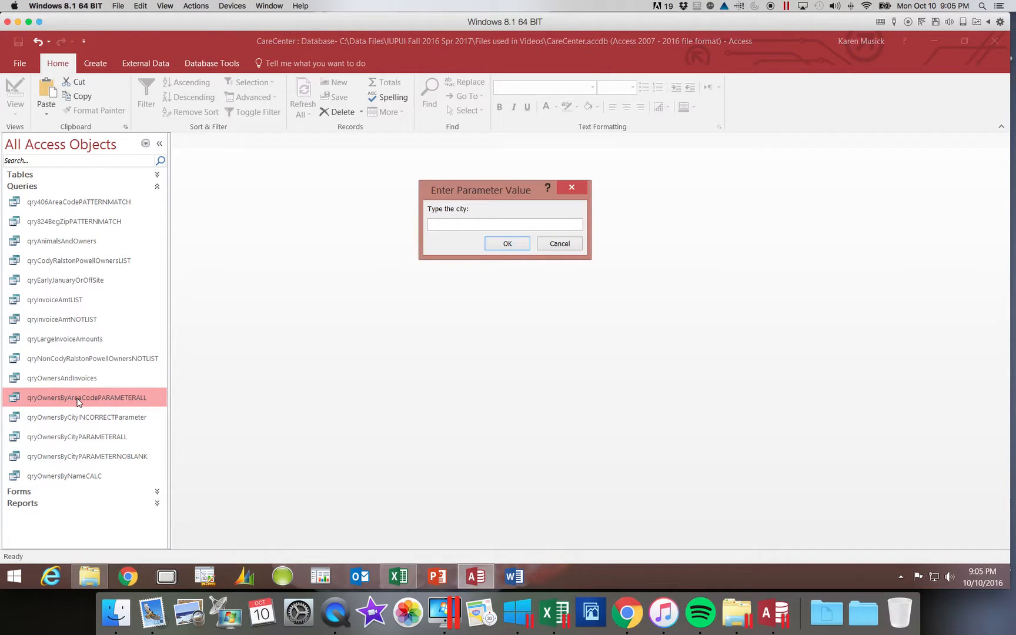
left_click(511, 247)
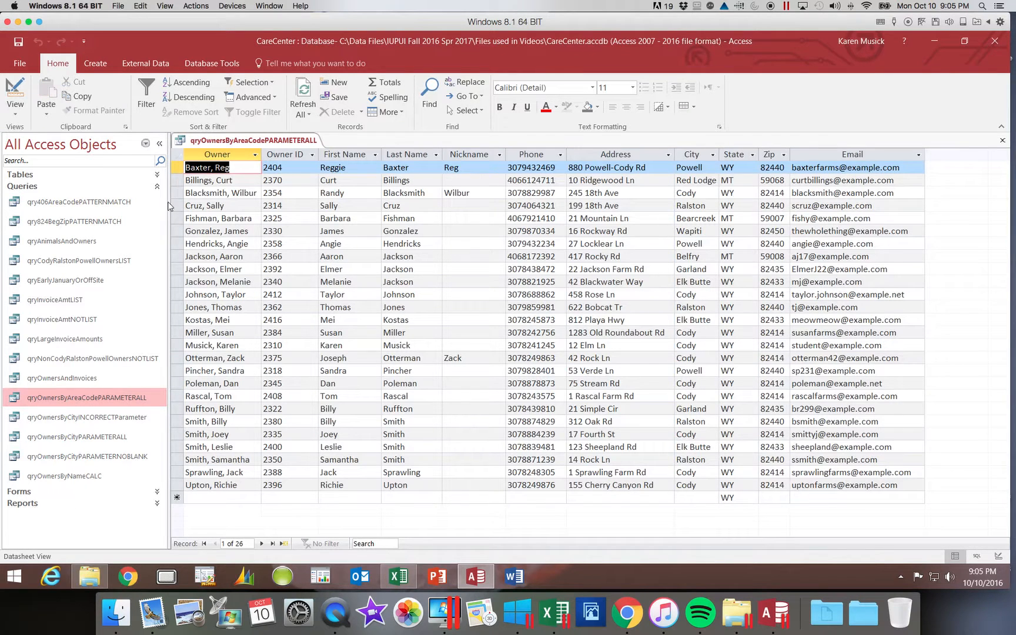
In the query's design, clear the City criterion and set the Phone criterion to [Enter an area code:].
left_click(18, 85)
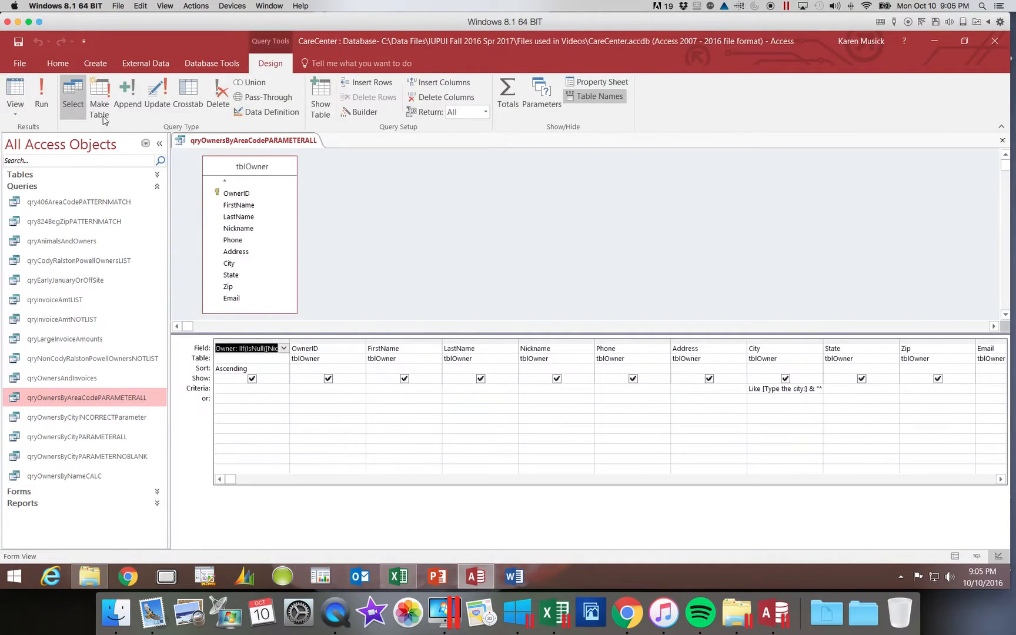
left_click(749, 388)
left_click_drag(749, 389, 831, 393)
key("Delete")
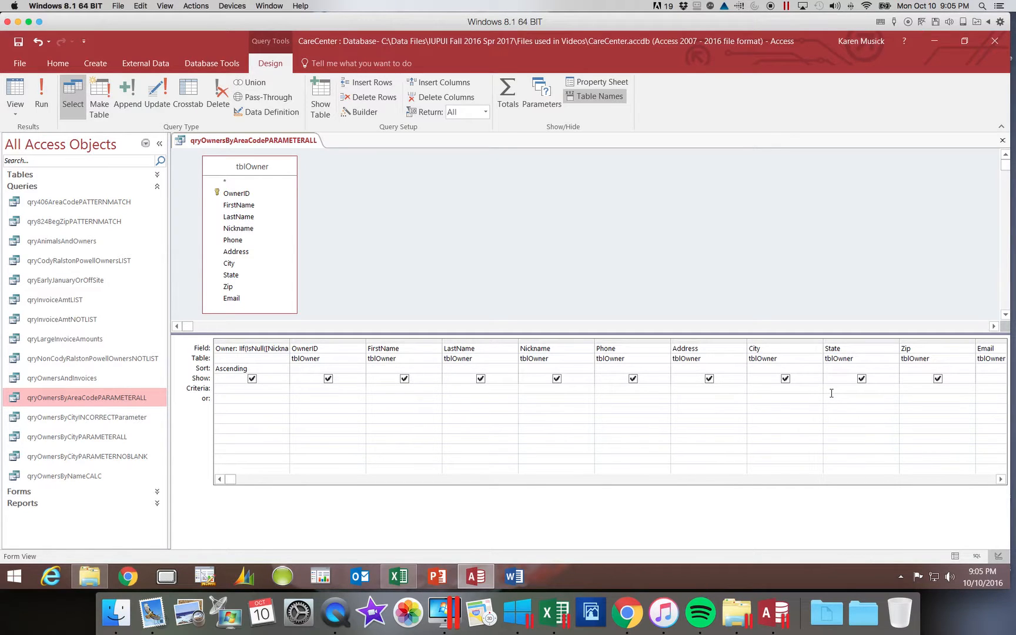
left_click(608, 388)
type("[Enter a n area code:")
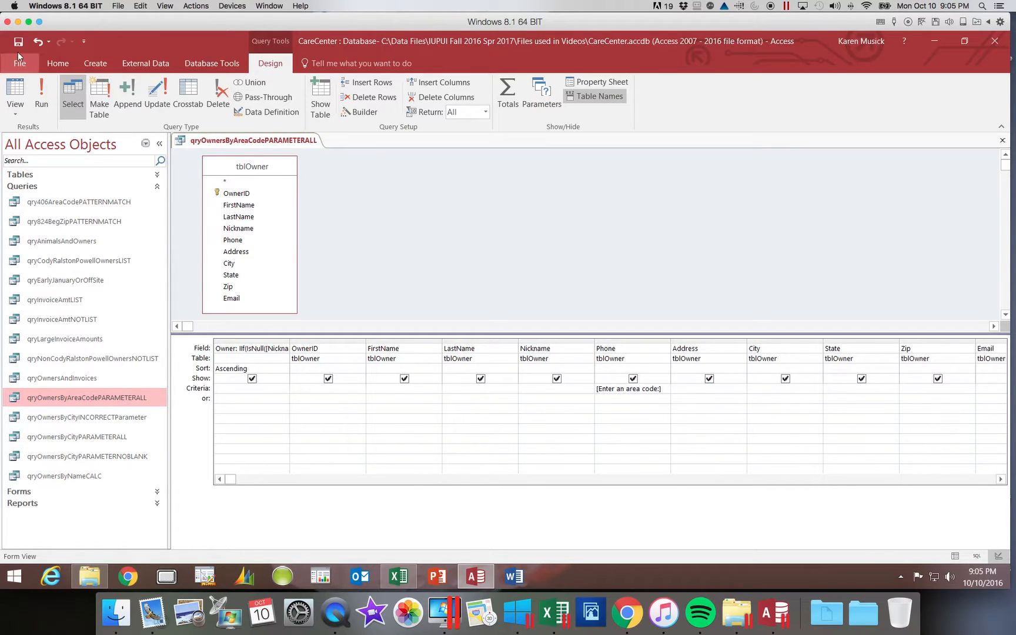
Run the qryOwnersByAreaCodePARAMETERALL query with the area code parameter left blank.
left_click(47, 103)
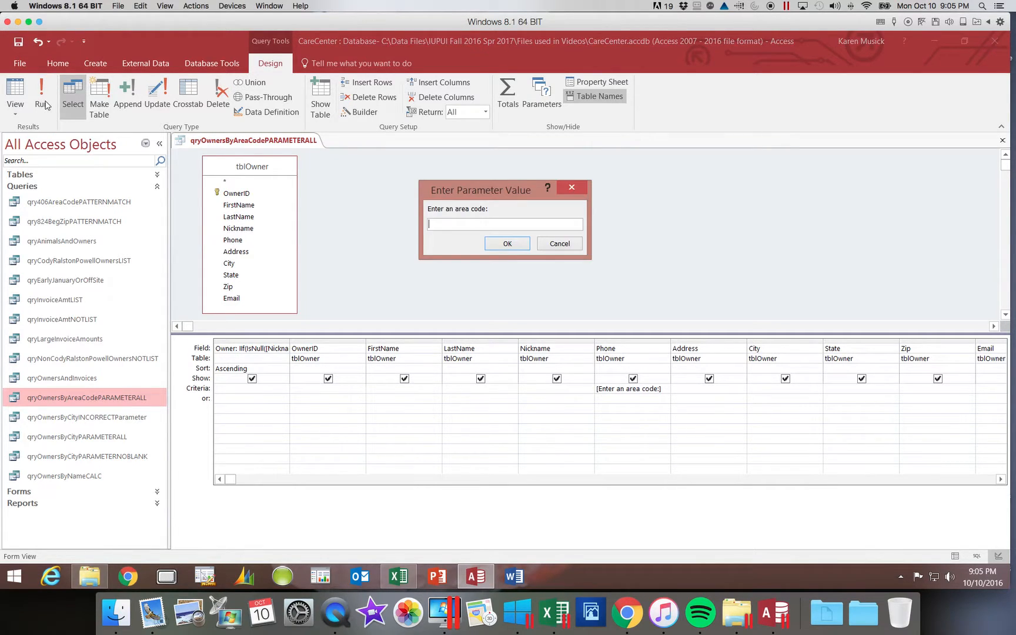
key("Return")
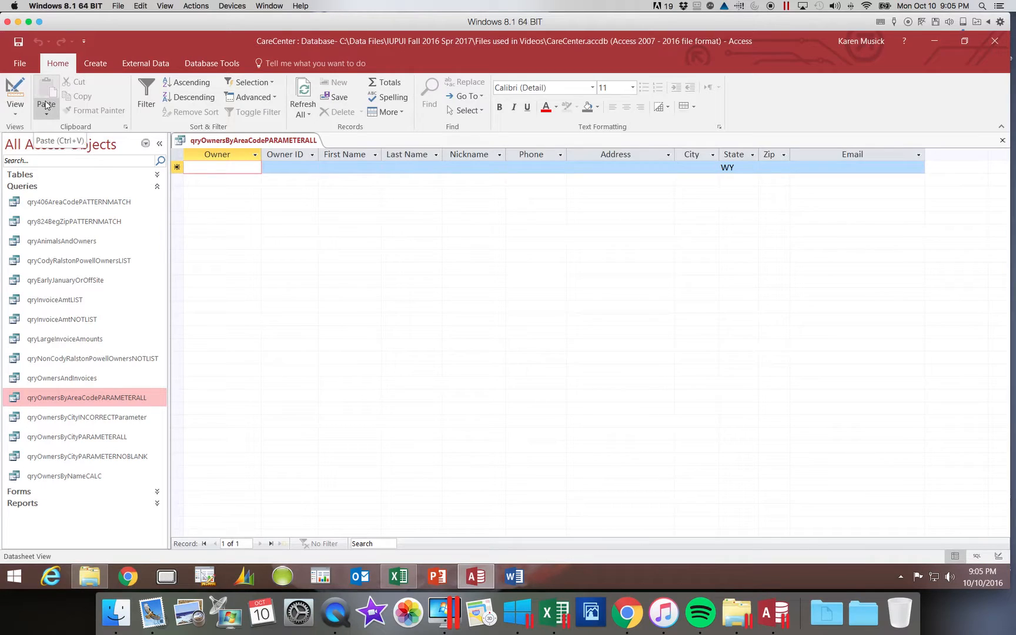
scroll(42, 104, "down", 2)
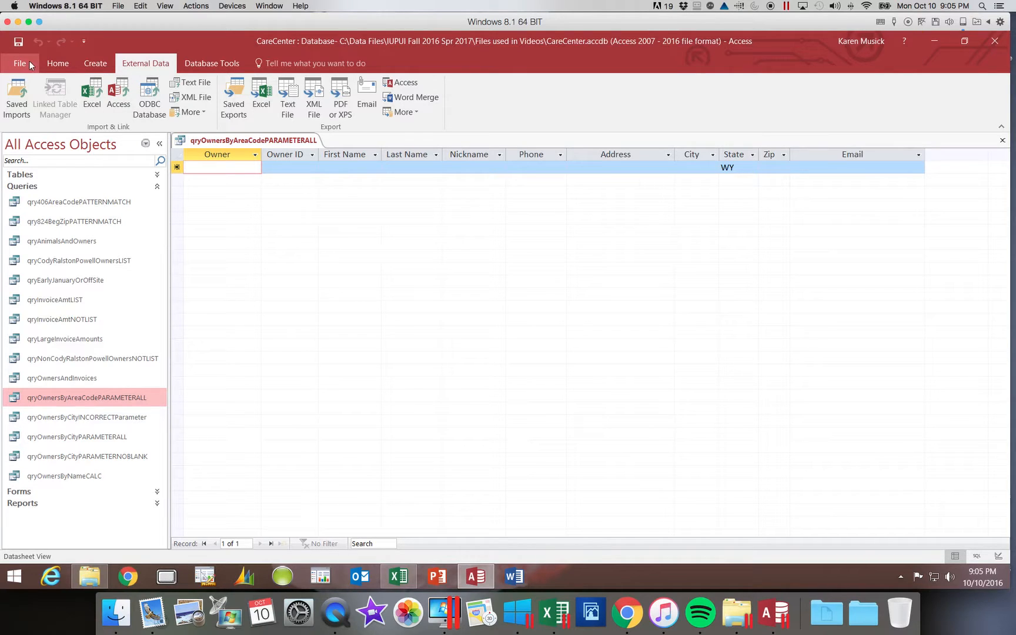
Return the query to Design View and widen the Phone column in the design grid.
left_click(57, 64)
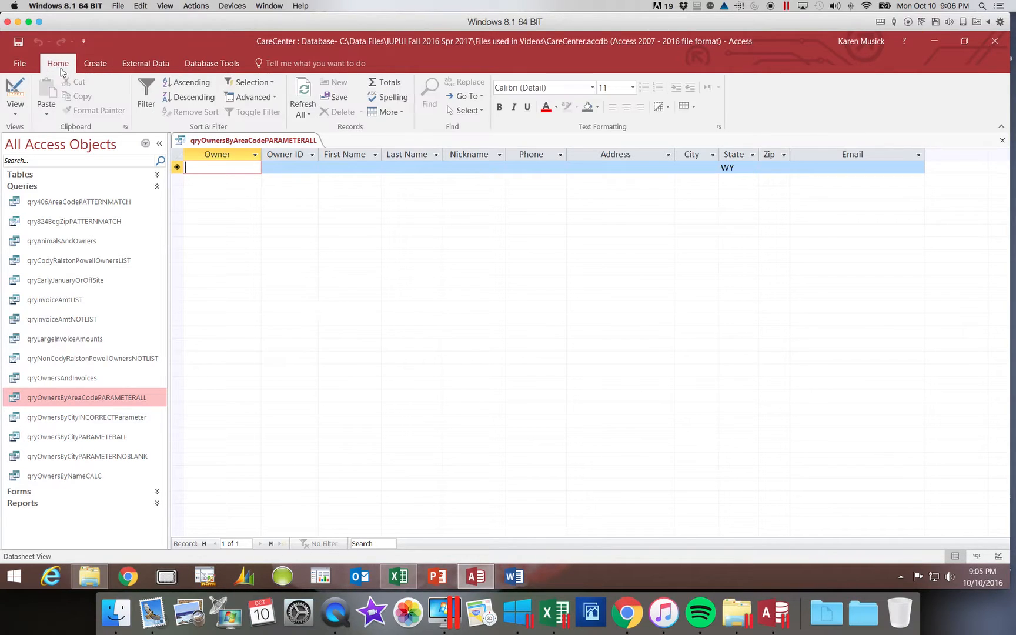
left_click(21, 107)
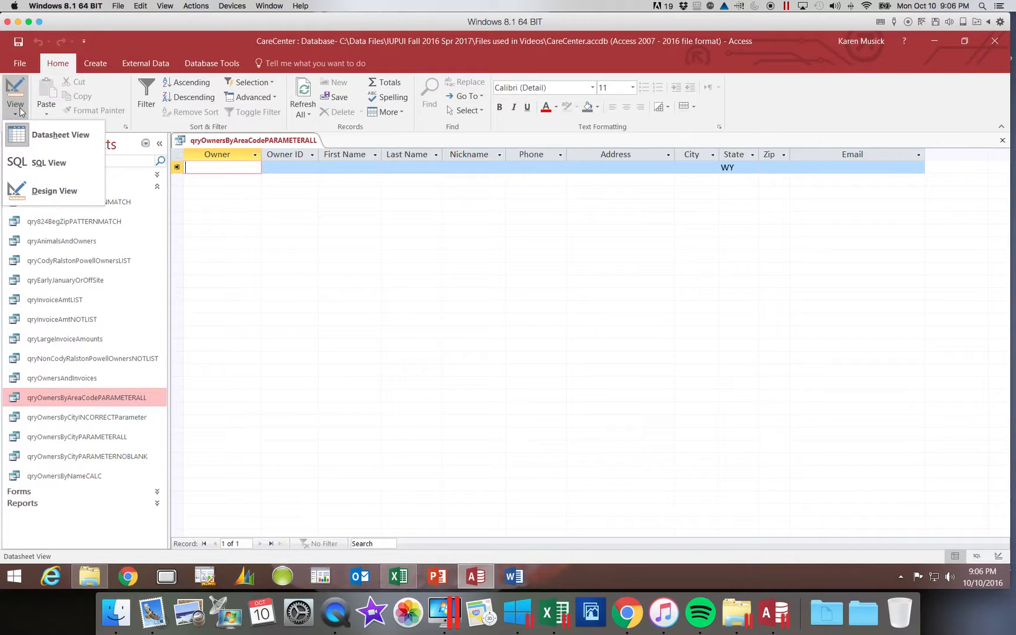
left_click(42, 188)
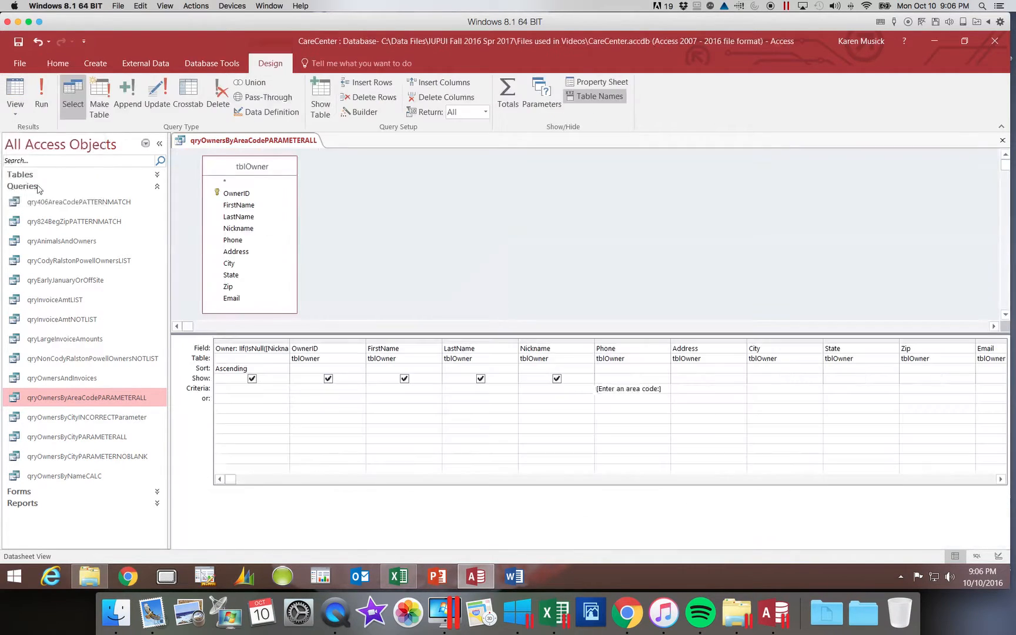
left_click(674, 340)
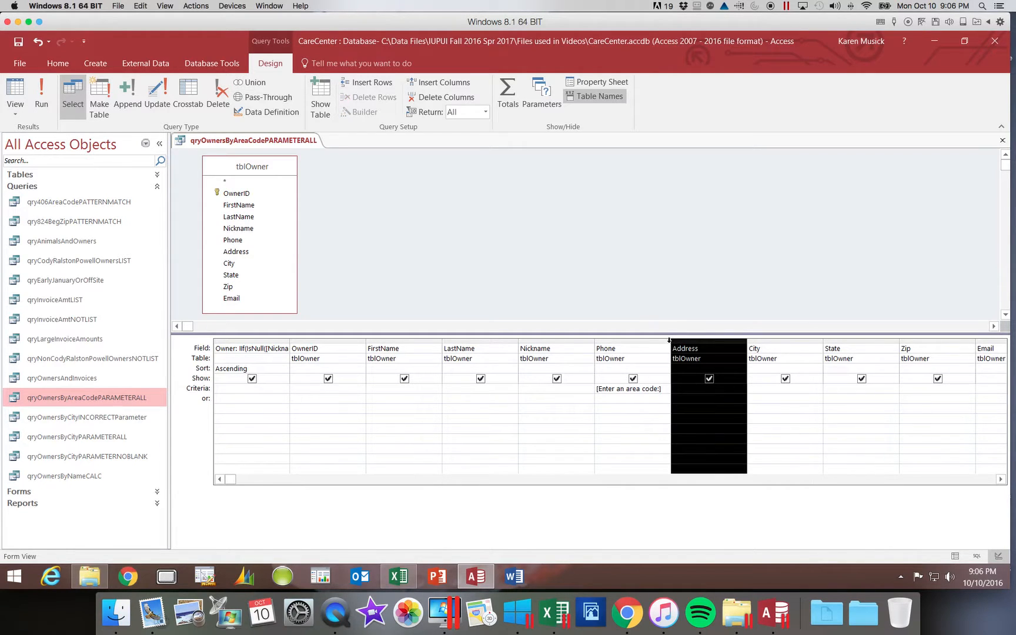
left_click_drag(669, 341, 717, 341)
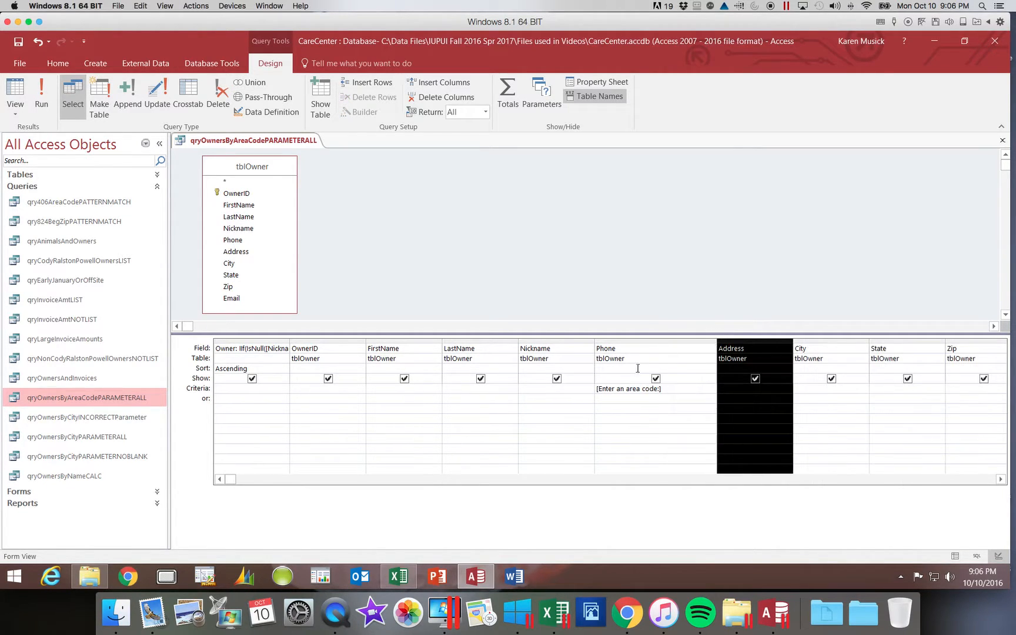
Change the Phone criterion to Like [Enter an area code:] & "*".
left_click(597, 389)
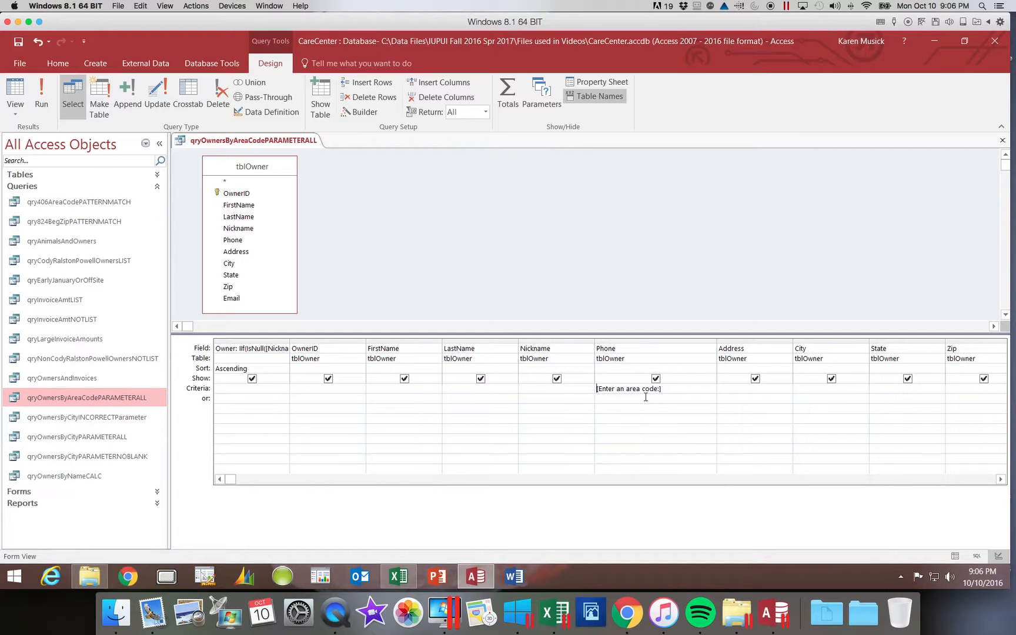
type("Like")
left_click(681, 390)
type("& \"*")
Run the query with the wildcard Phone criterion, leaving the area code blank.
left_click(46, 105)
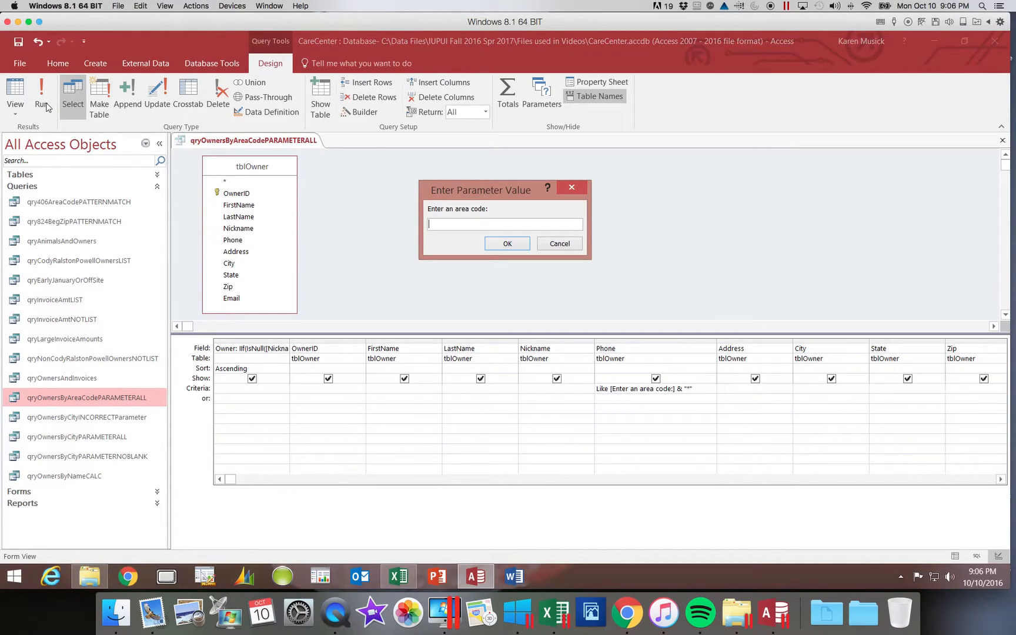
key("Return")
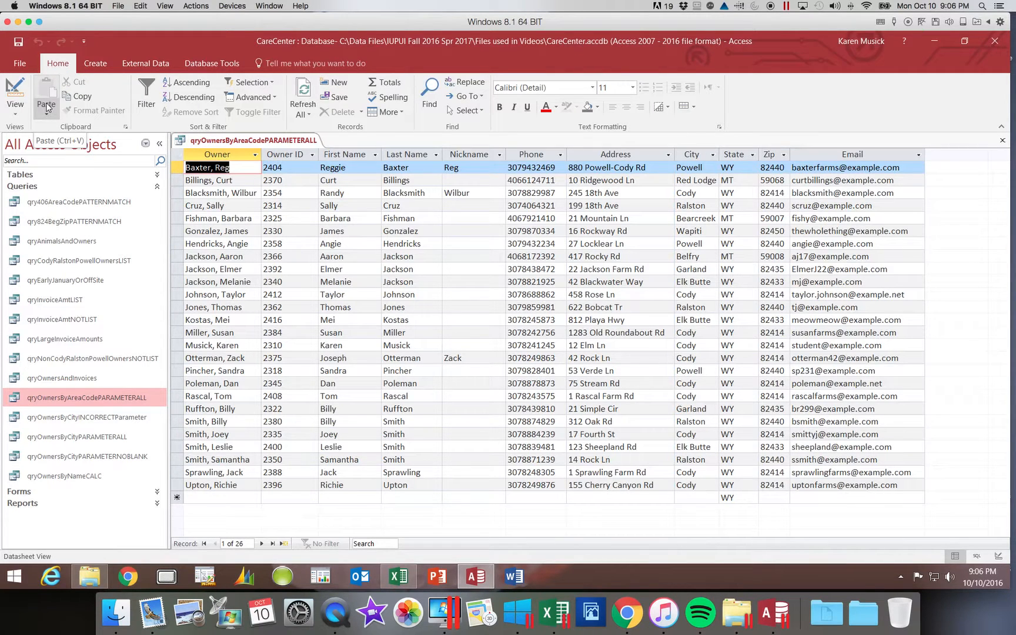
scroll(46, 105, "down", 2)
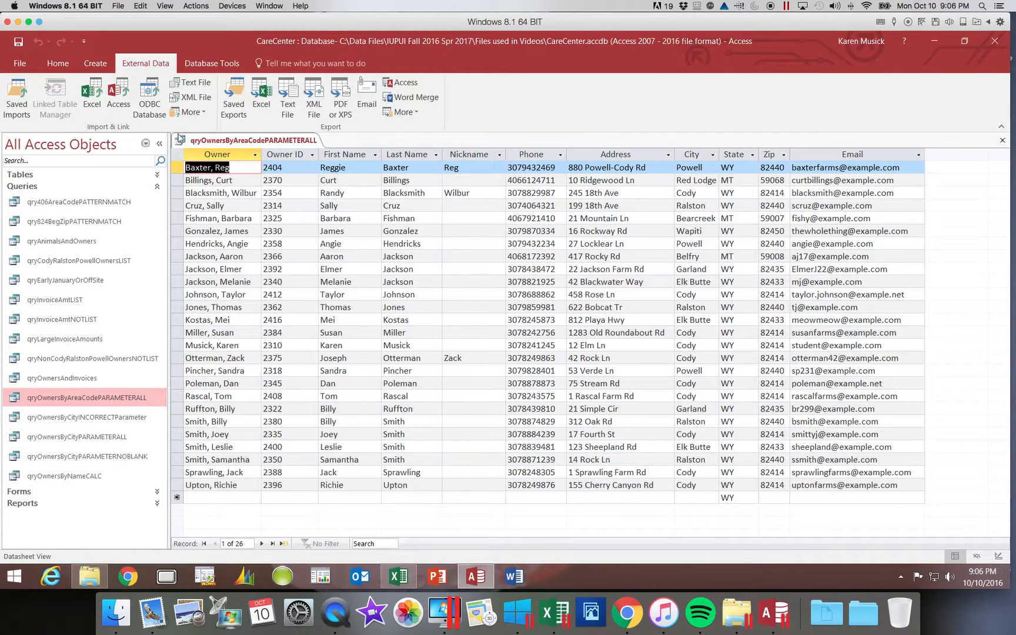
Go back to the query's design and run it with 406 as the area code.
left_click(65, 62)
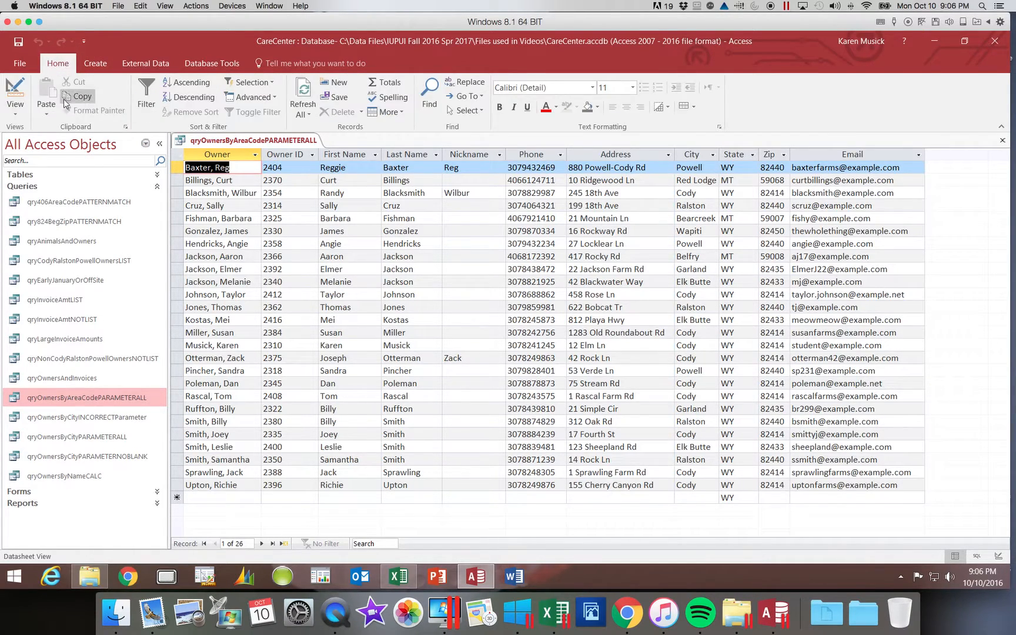
left_click(15, 108)
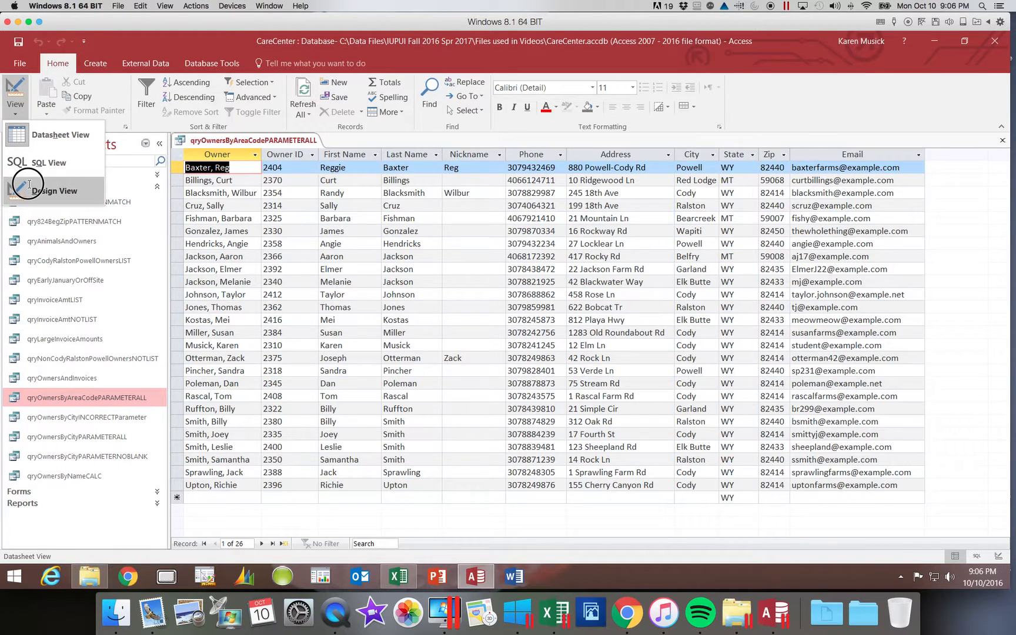
left_click(54, 191)
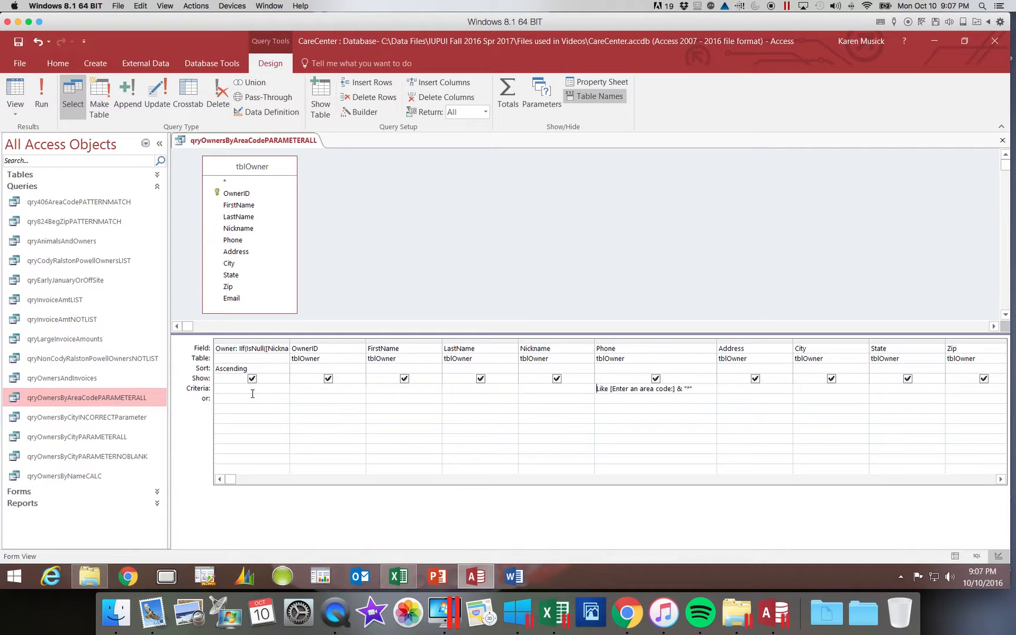
left_click(42, 98)
type("406")
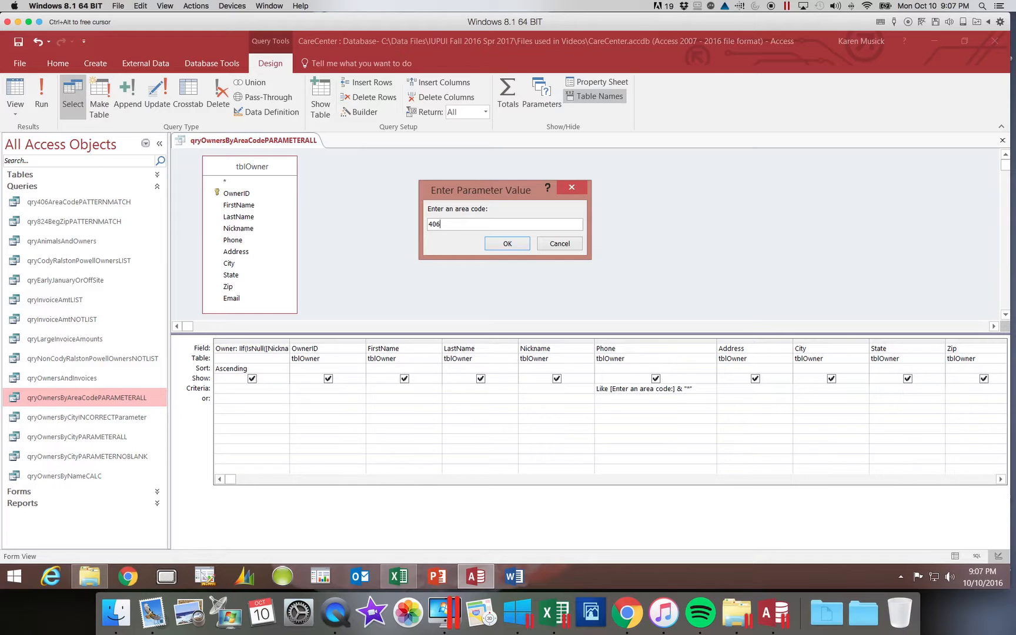
key("Return")
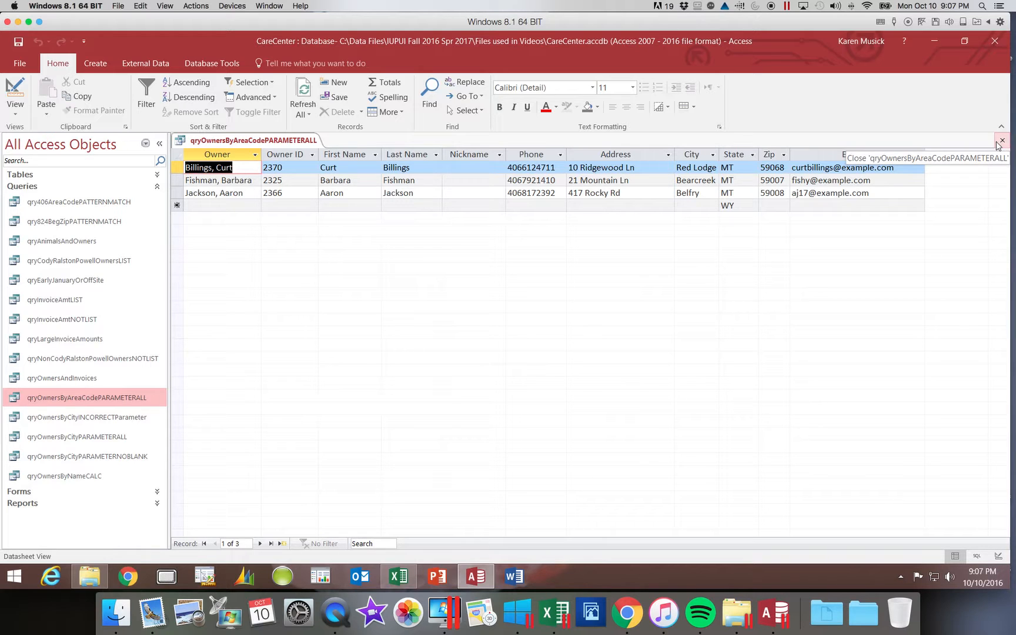
Switch the area code query back to Design View and close it with its design changes saved.
left_click(15, 94)
left_click(599, 390)
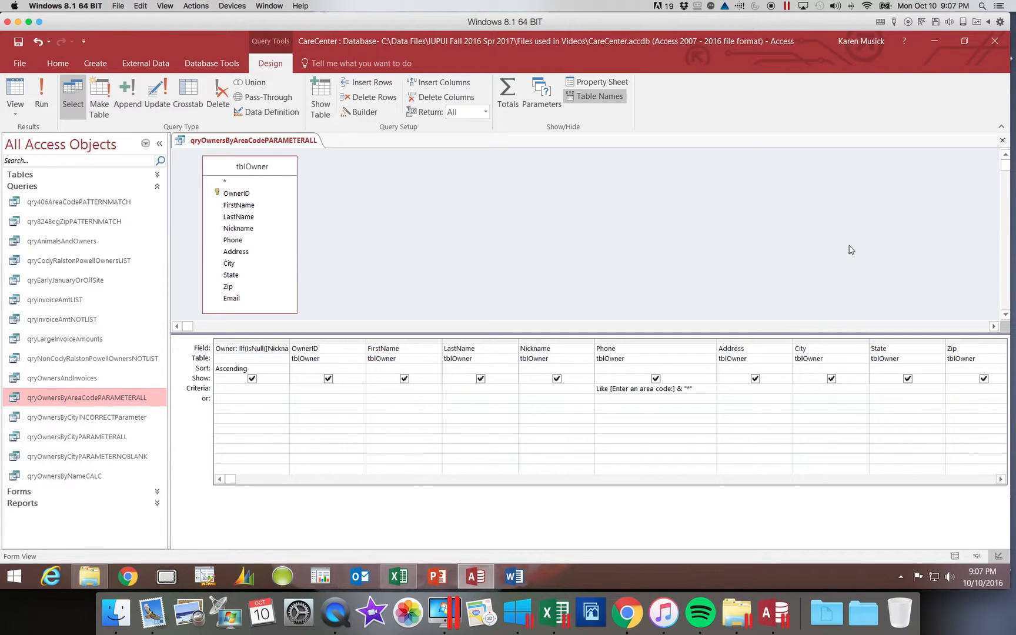
left_click(1002, 139)
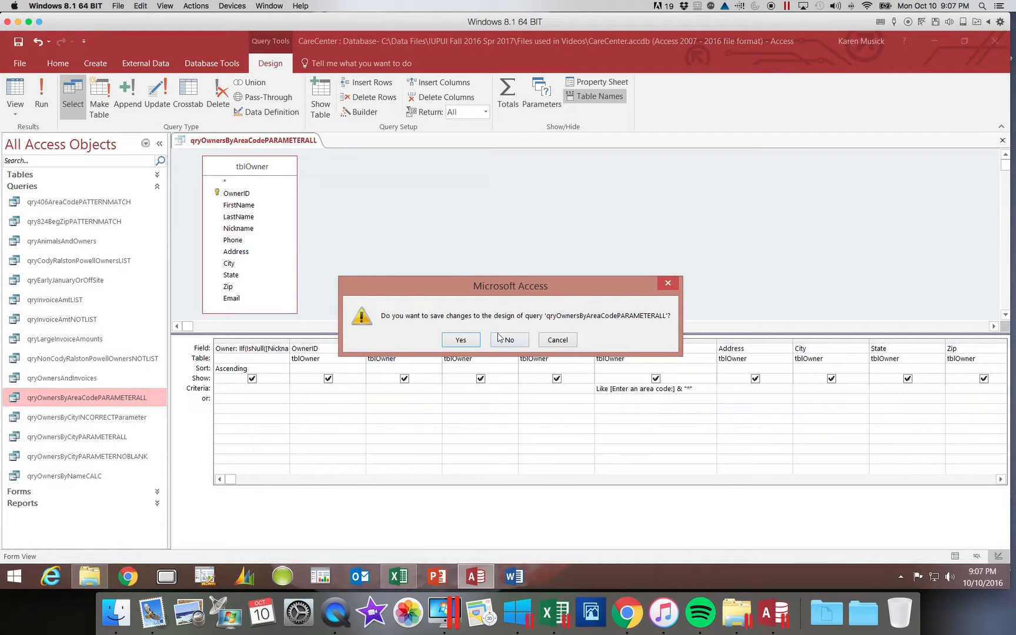
left_click(472, 341)
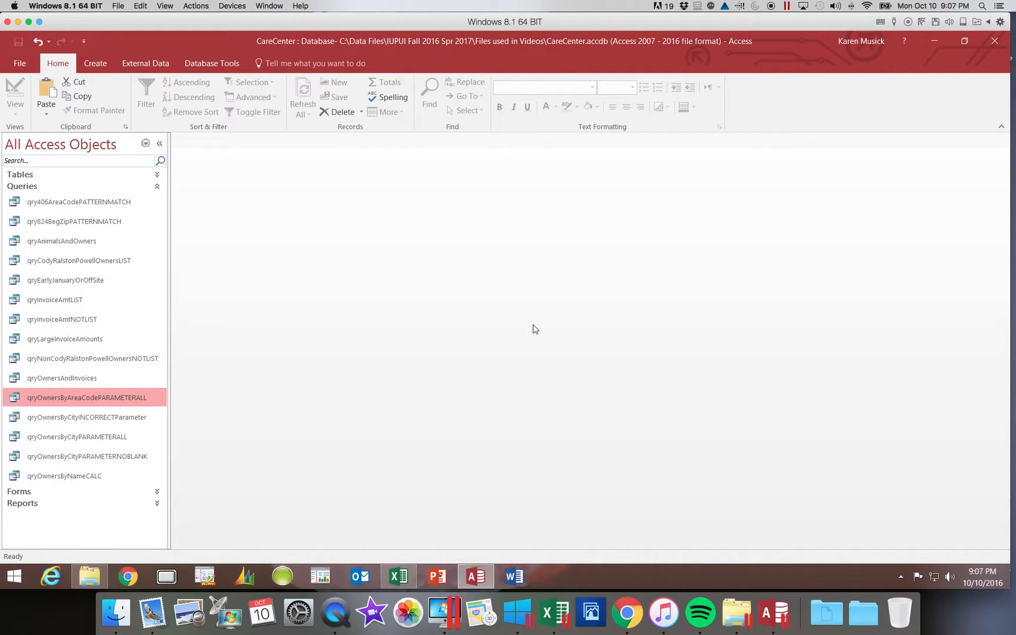